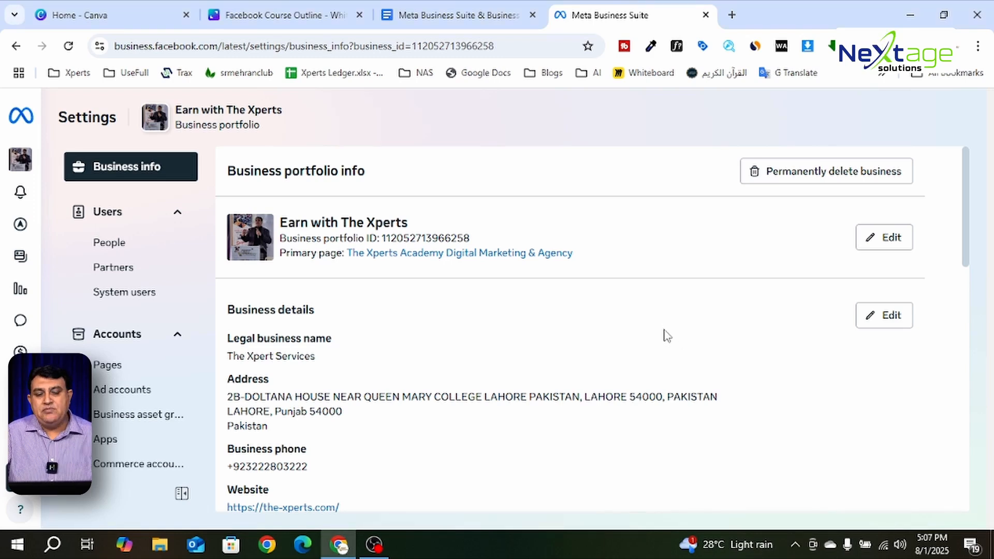
- Open the Datasets & pixels page among the data sources in the business portfolio settings
{"action": "scroll", "coordinate": [666, 336], "scroll_direction": "down", "scroll_amount": 5}
{"action": "scroll", "coordinate": [667, 336], "scroll_direction": "up", "scroll_amount": 5}
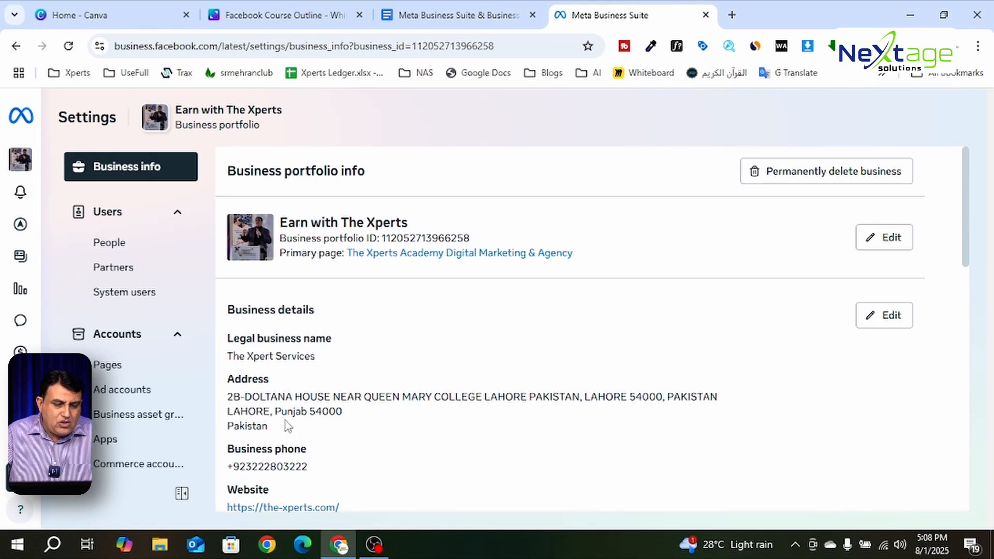
{"action": "scroll", "coordinate": [141, 327], "scroll_direction": "down", "scroll_amount": 4}
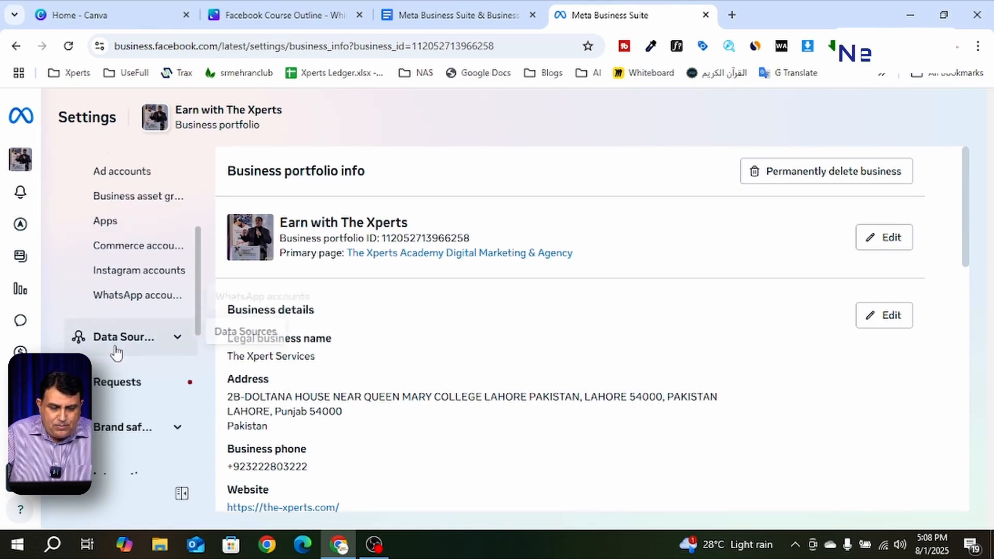
{"action": "left_click", "coordinate": [146, 343]}
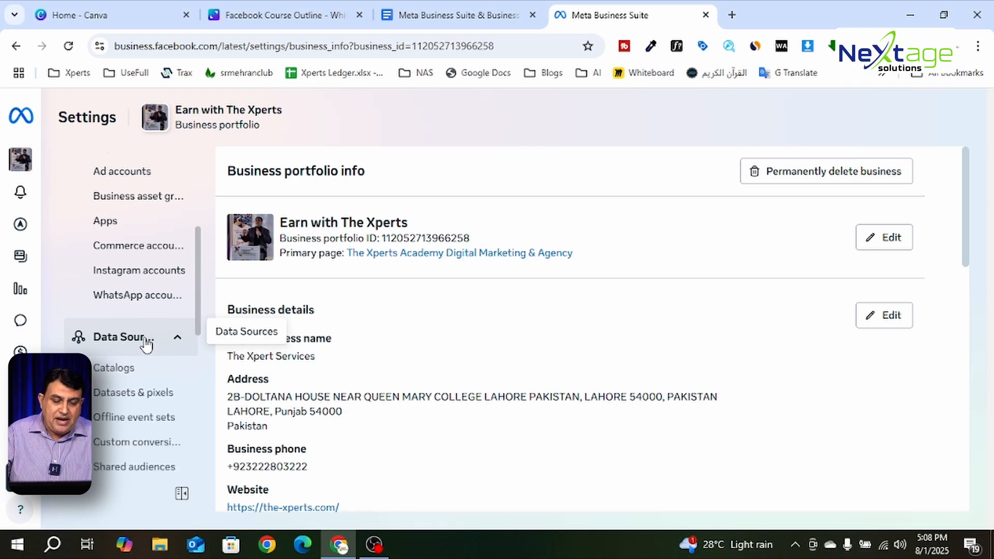
{"action": "scroll", "coordinate": [147, 345], "scroll_direction": "down", "scroll_amount": 3}
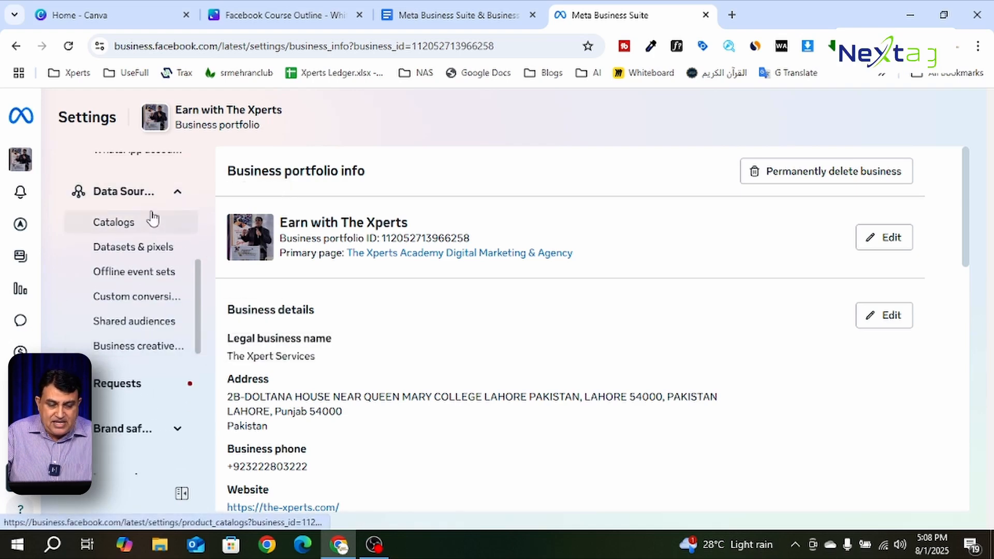
{"action": "left_click", "coordinate": [126, 250]}
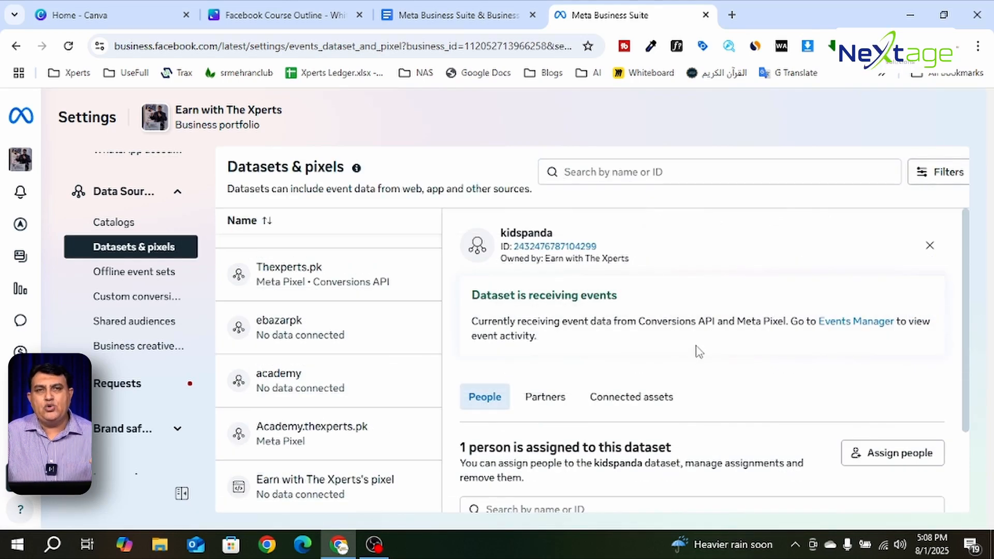
- Look through the portfolio's list of datasets and the people assigned to the kidspanda dataset
{"action": "scroll", "coordinate": [702, 357], "scroll_direction": "down", "scroll_amount": 2}
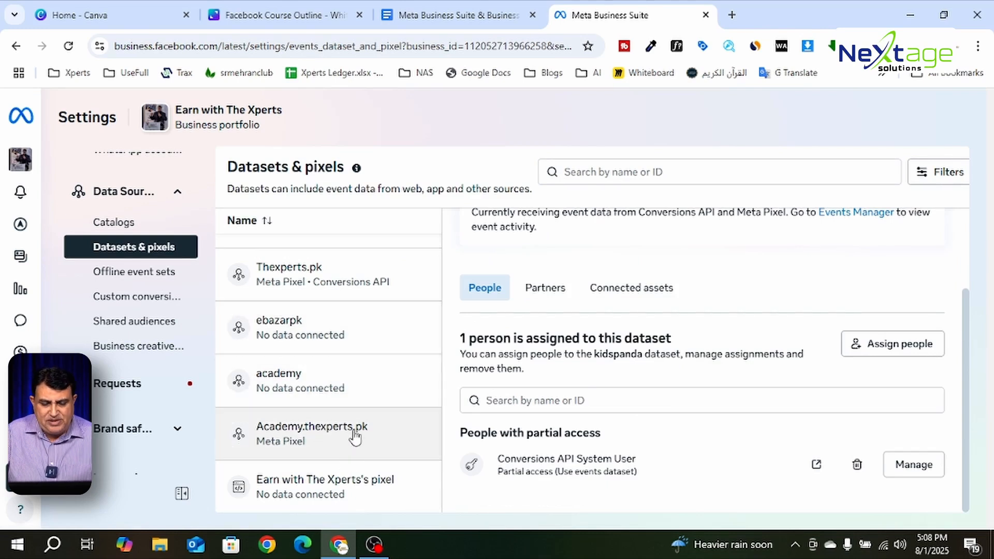
{"action": "scroll", "coordinate": [355, 433], "scroll_direction": "down", "scroll_amount": 5}
{"action": "scroll", "coordinate": [350, 430], "scroll_direction": "up", "scroll_amount": 6}
{"action": "scroll", "coordinate": [351, 431], "scroll_direction": "up", "scroll_amount": 1}
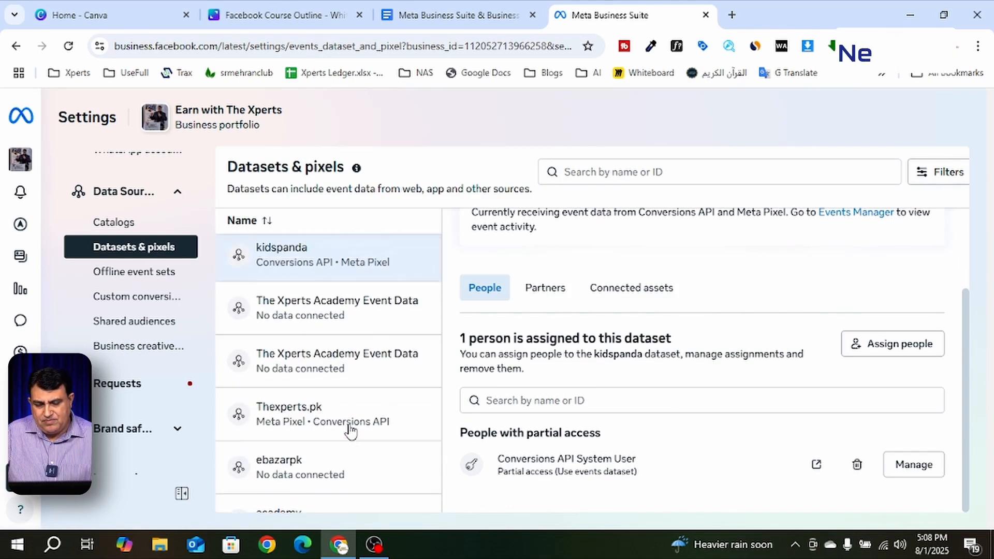
{"action": "scroll", "coordinate": [342, 373], "scroll_direction": "down", "scroll_amount": 1}
{"action": "scroll", "coordinate": [344, 374], "scroll_direction": "down", "scroll_amount": 2}
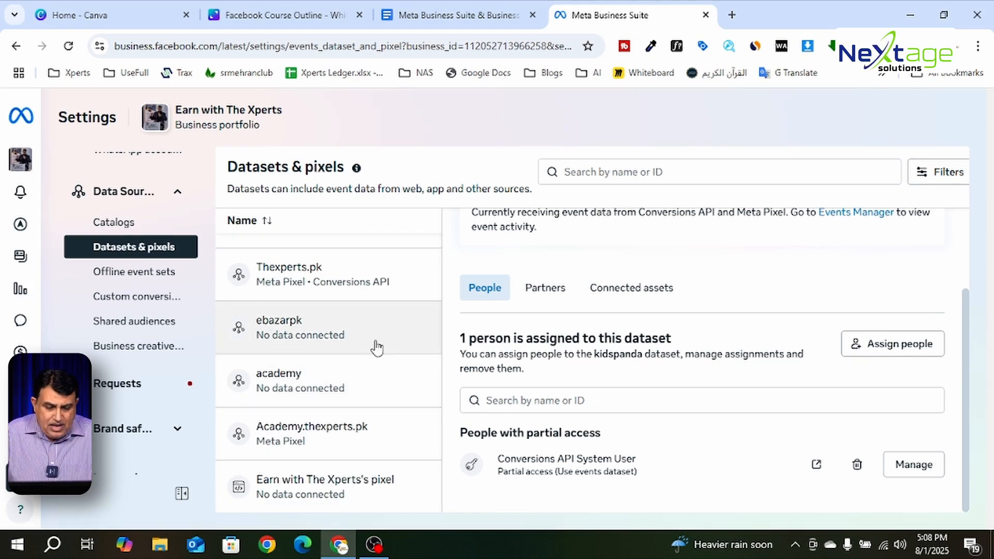
{"action": "scroll", "coordinate": [377, 348], "scroll_direction": "down", "scroll_amount": 5}
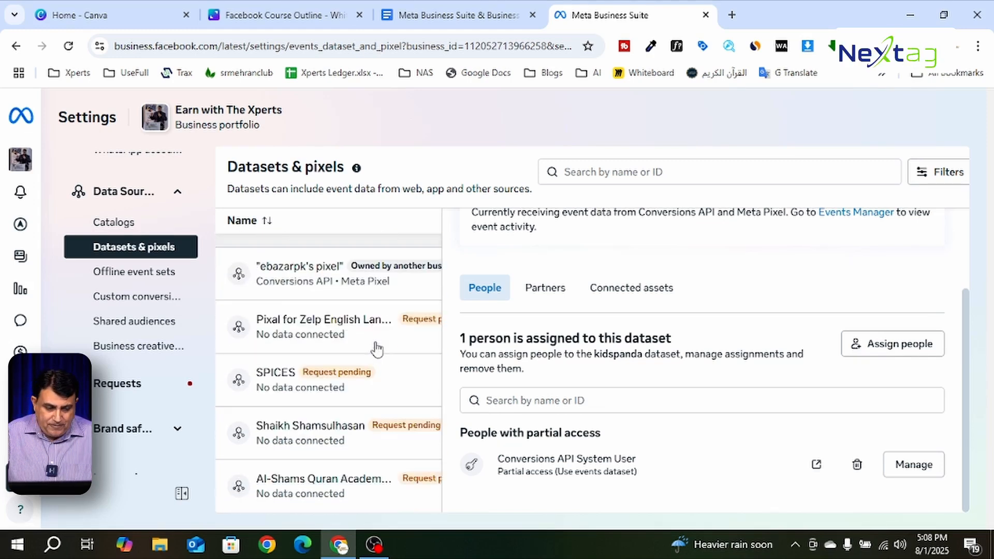
{"action": "scroll", "coordinate": [378, 348], "scroll_direction": "up", "scroll_amount": 10}
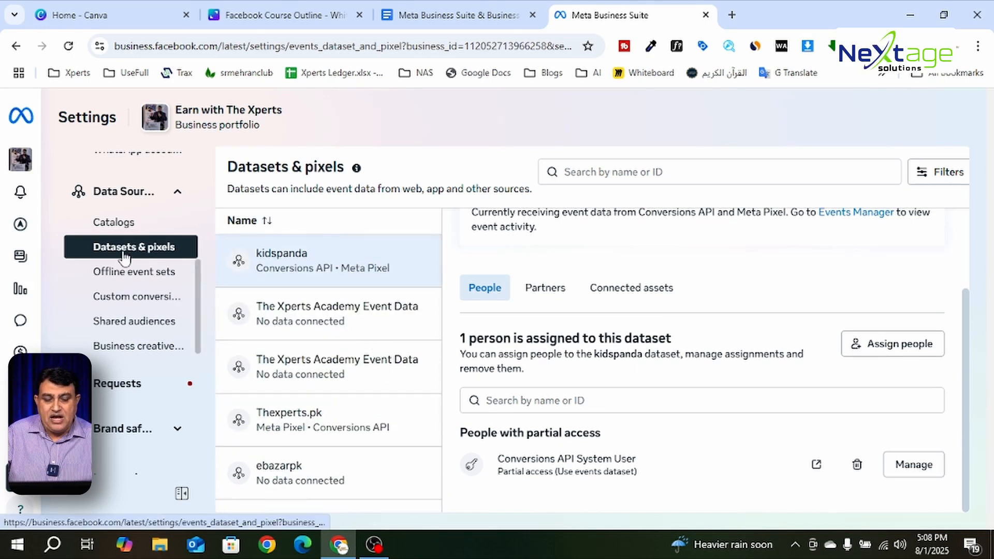
{"action": "scroll", "coordinate": [155, 264], "scroll_direction": "up", "scroll_amount": 3}
{"action": "scroll", "coordinate": [647, 377], "scroll_direction": "up", "scroll_amount": 3}
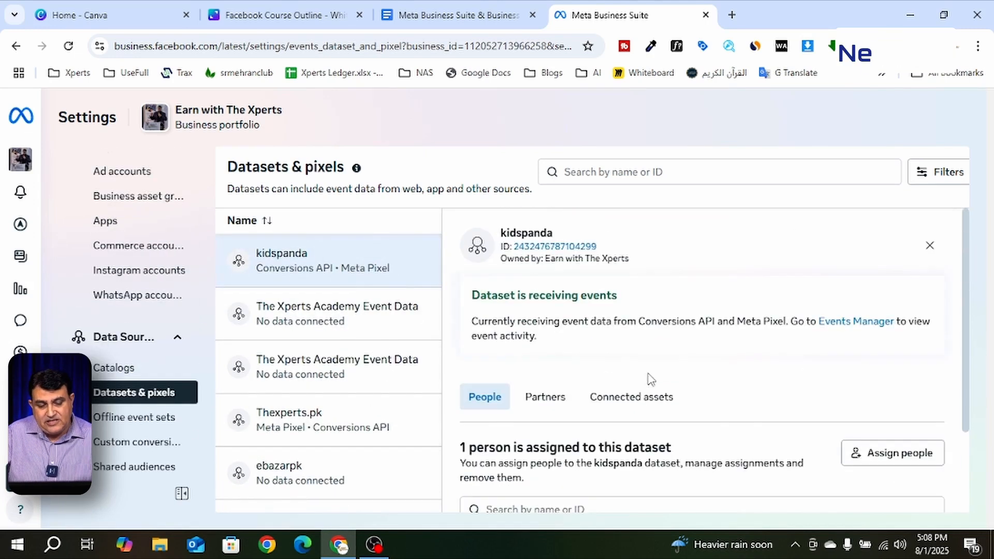
- Check the kidspanda dataset's connected assets and browse the other pixels in the dataset list
{"action": "scroll", "coordinate": [649, 378], "scroll_direction": "down", "scroll_amount": 2}
{"action": "scroll", "coordinate": [243, 366], "scroll_direction": "down", "scroll_amount": 3}
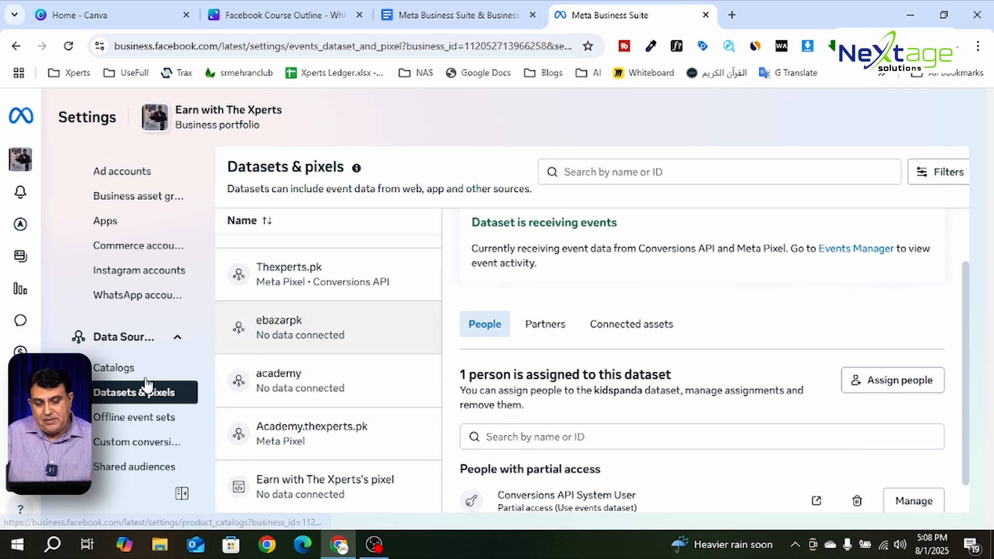
{"action": "scroll", "coordinate": [142, 390], "scroll_direction": "down", "scroll_amount": 3}
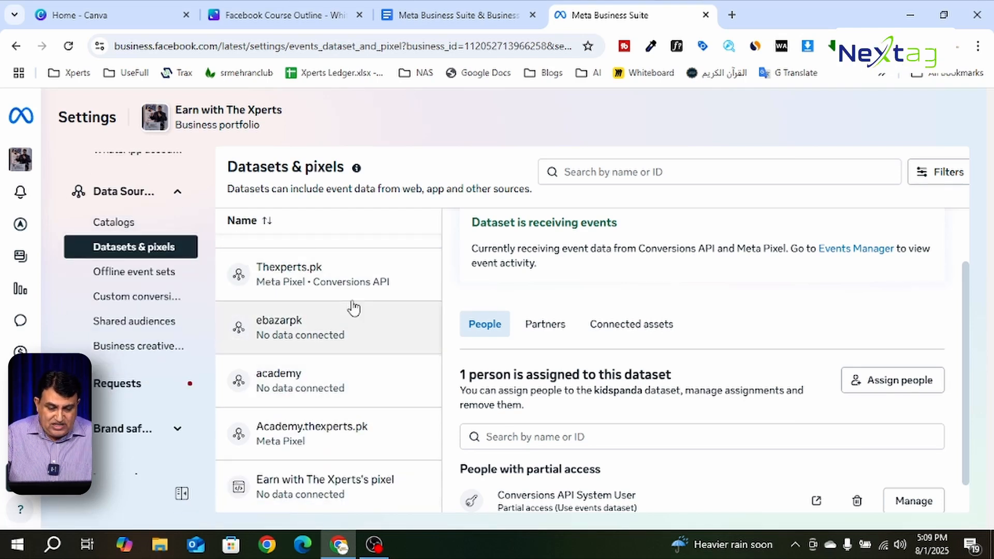
{"action": "scroll", "coordinate": [342, 331], "scroll_direction": "down", "scroll_amount": 3}
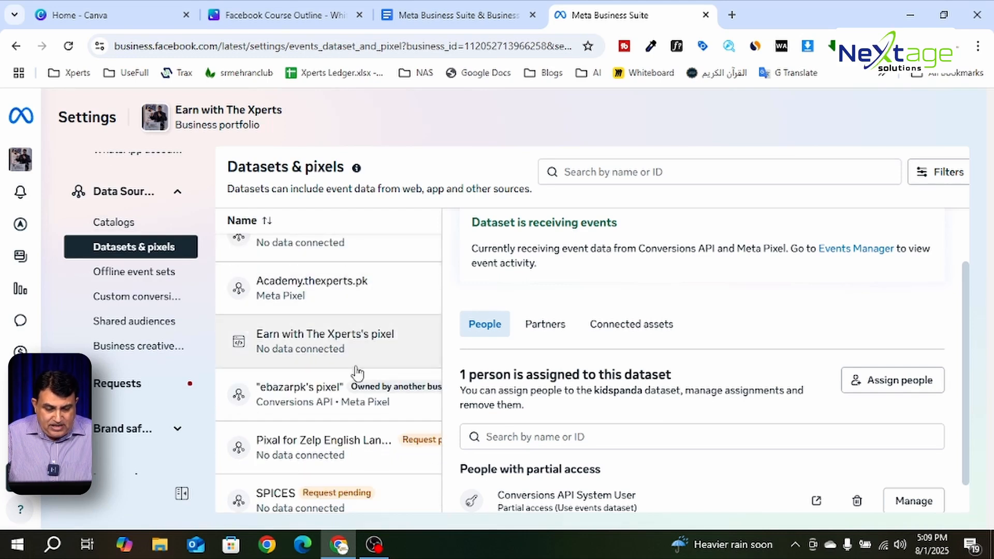
{"action": "scroll", "coordinate": [378, 408], "scroll_direction": "down", "scroll_amount": 1}
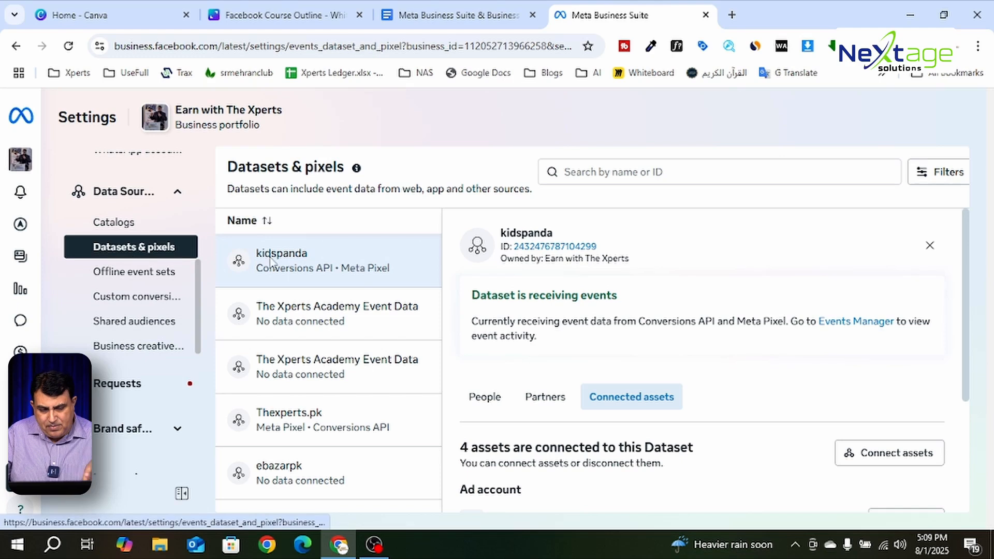
{"action": "scroll", "coordinate": [372, 283], "scroll_direction": "down", "scroll_amount": 3}
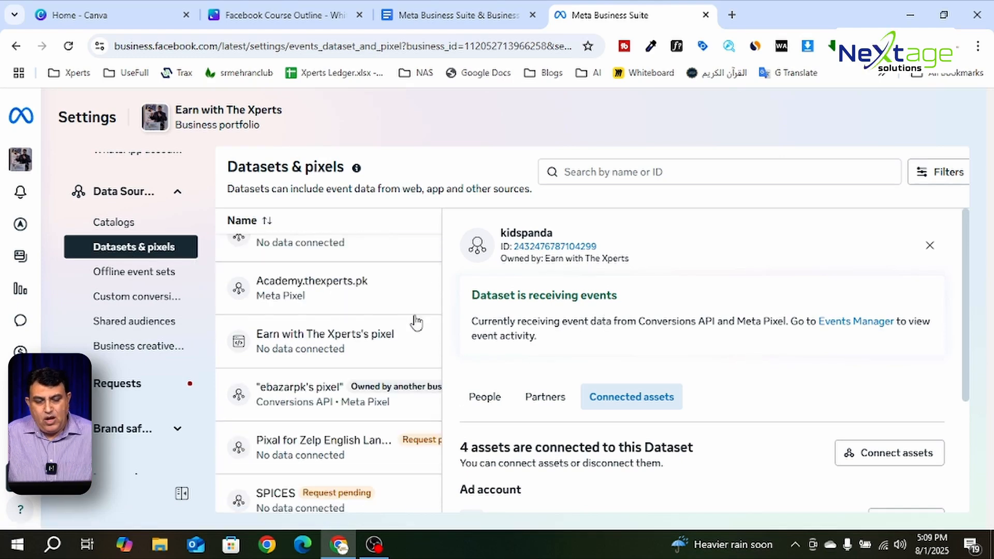
{"action": "scroll", "coordinate": [322, 317], "scroll_direction": "up", "scroll_amount": 3}
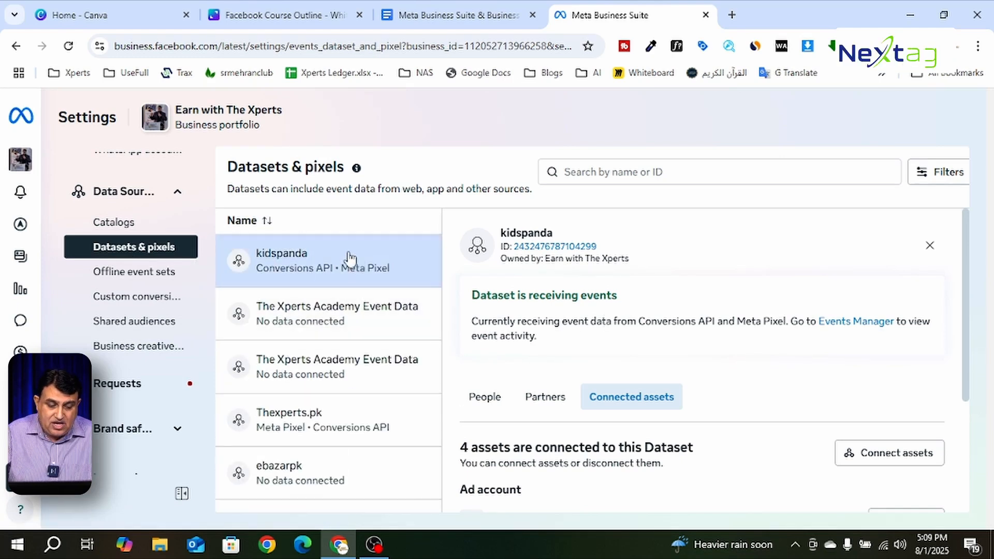
- Open Events Manager from the full set of business tools in a new browser tab and switch to it
{"action": "mouse_move", "coordinate": [5, 423]}
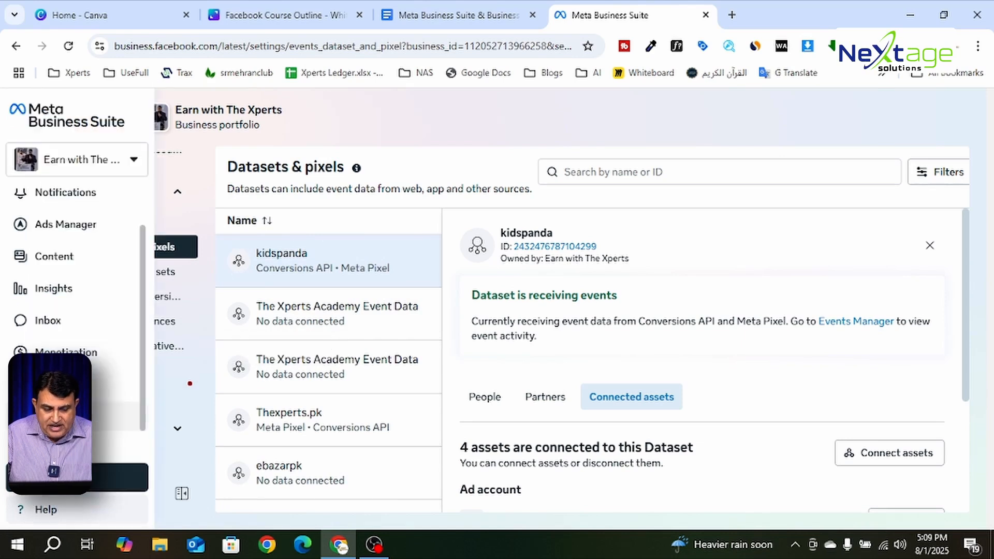
{"action": "left_click", "coordinate": [119, 477]}
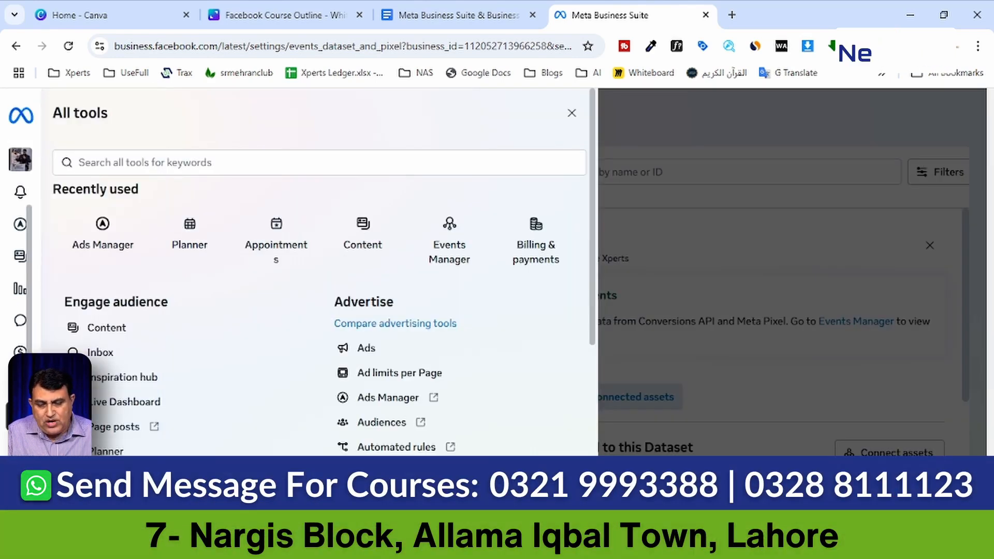
{"action": "right_click", "coordinate": [458, 259]}
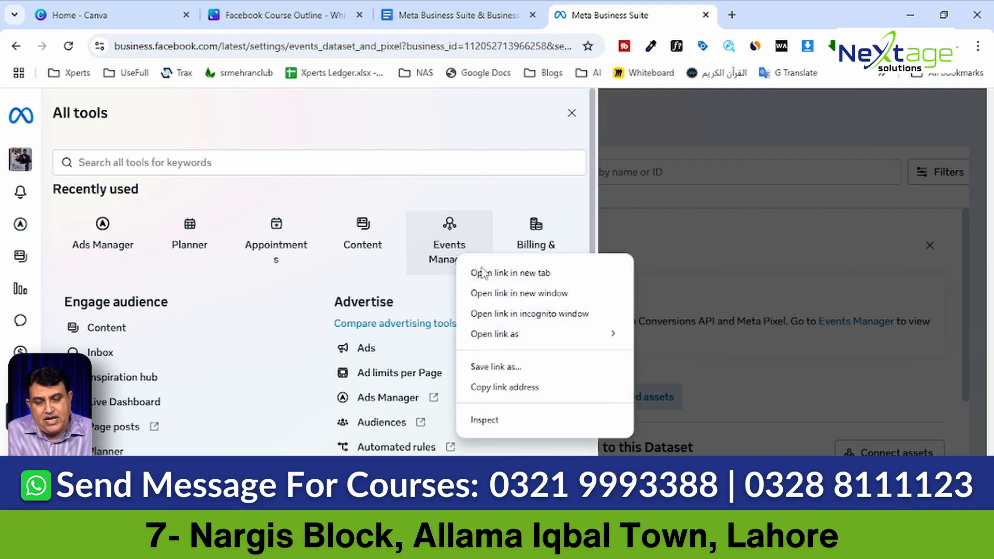
{"action": "left_click", "coordinate": [481, 270]}
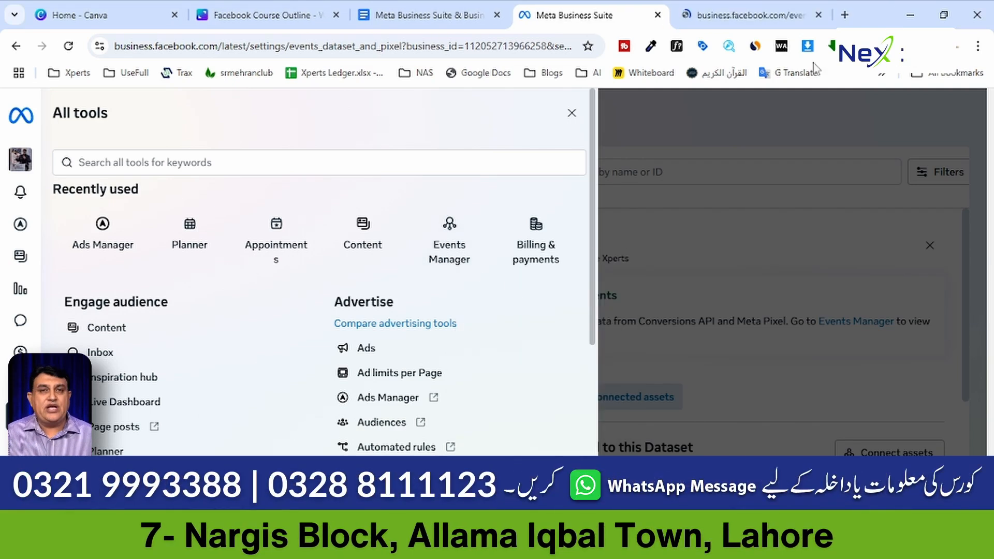
{"action": "left_click", "coordinate": [758, 11]}
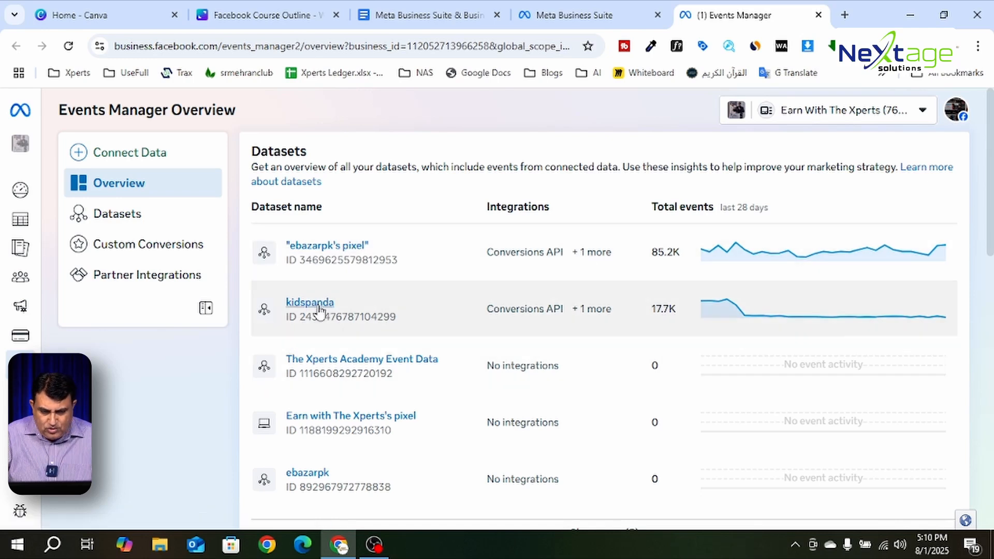
- Open the kidspanda dataset and set its reporting date range to Jul 4 – Jul 8, 2025
{"action": "left_click", "coordinate": [317, 306]}
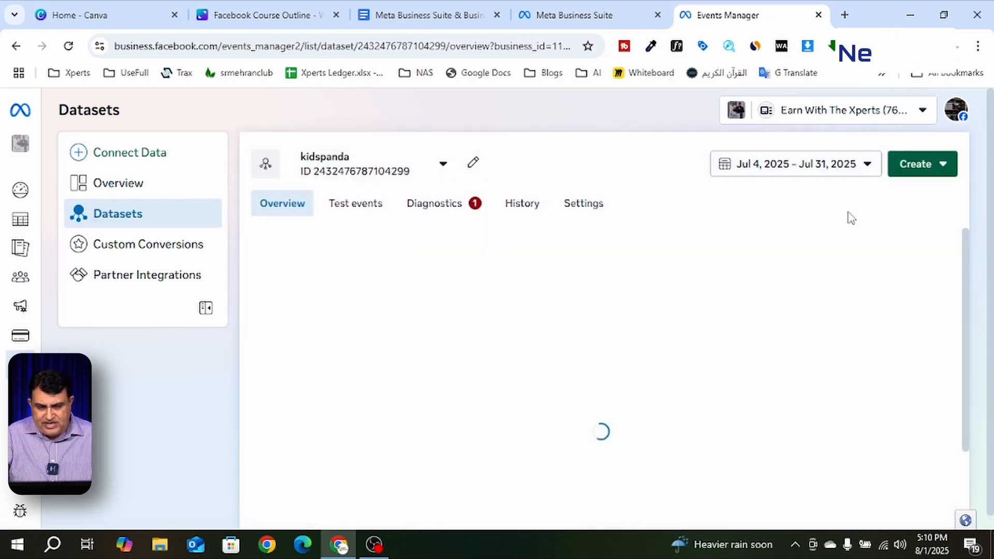
{"action": "left_click", "coordinate": [841, 170]}
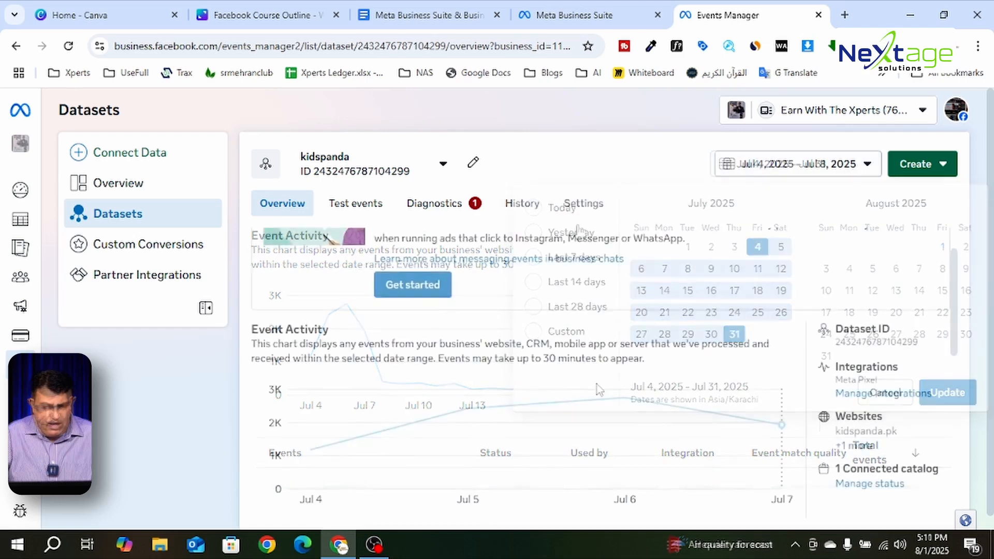
{"action": "scroll", "coordinate": [595, 384], "scroll_direction": "up", "scroll_amount": 1}
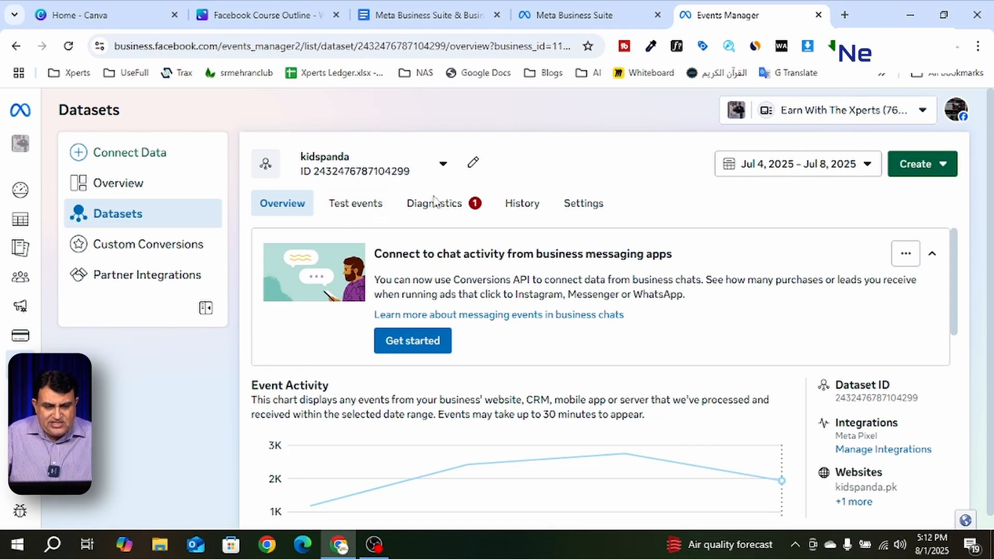
- Examine the daily event counts on the kidspanda dataset's Event Activity chart
{"action": "scroll", "coordinate": [543, 256], "scroll_direction": "down", "scroll_amount": 1}
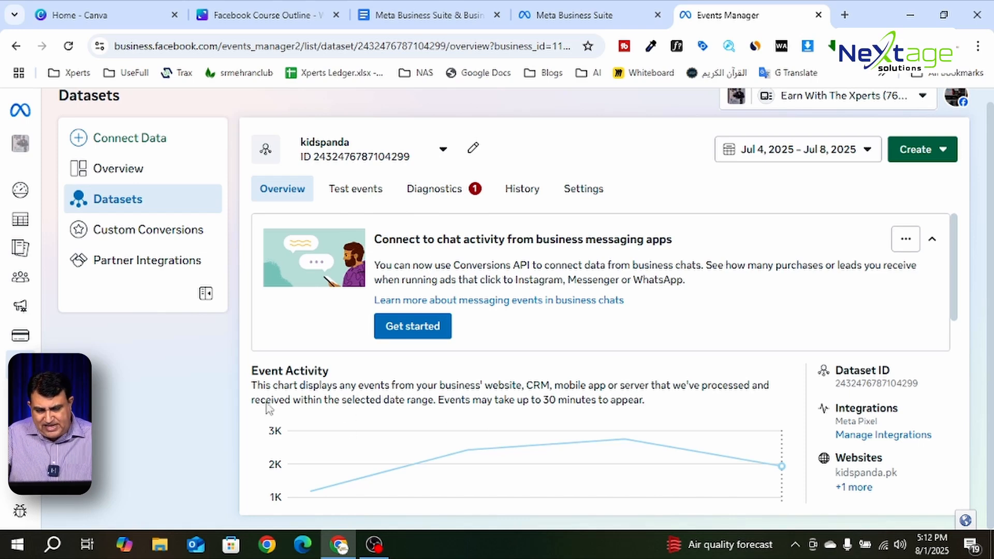
{"action": "triple_click", "coordinate": [273, 375]}
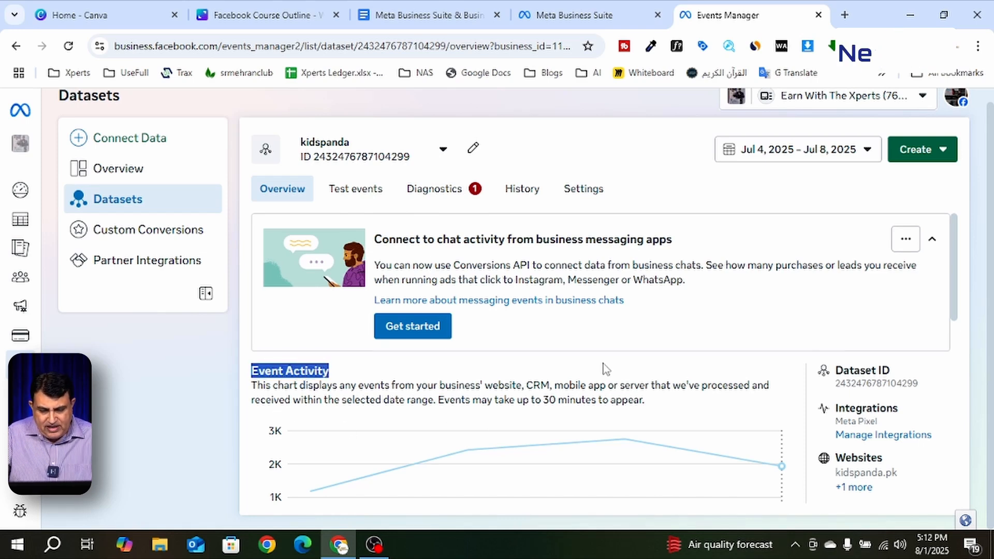
{"action": "scroll", "coordinate": [605, 367], "scroll_direction": "down", "scroll_amount": 4}
{"action": "scroll", "coordinate": [657, 321], "scroll_direction": "up", "scroll_amount": 1}
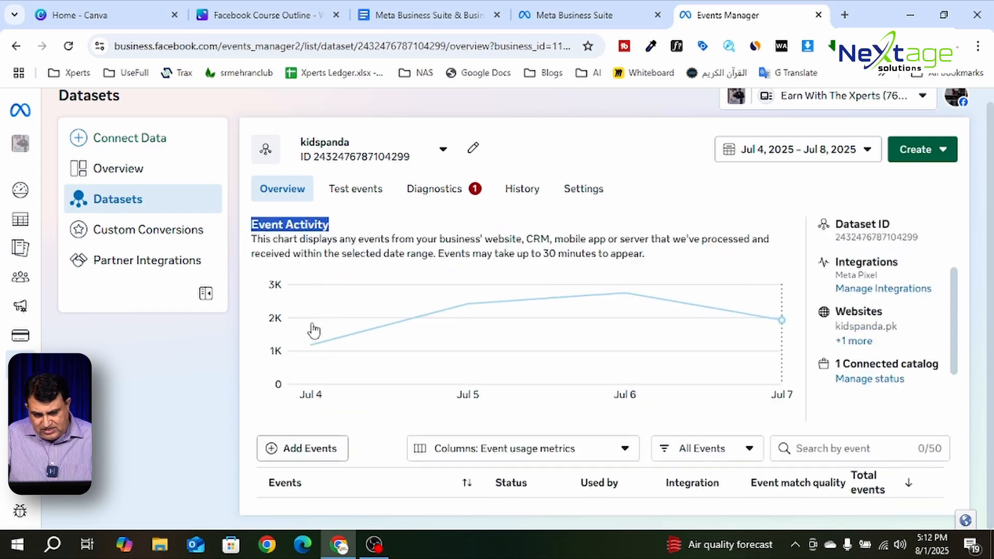
{"action": "mouse_move", "coordinate": [320, 347]}
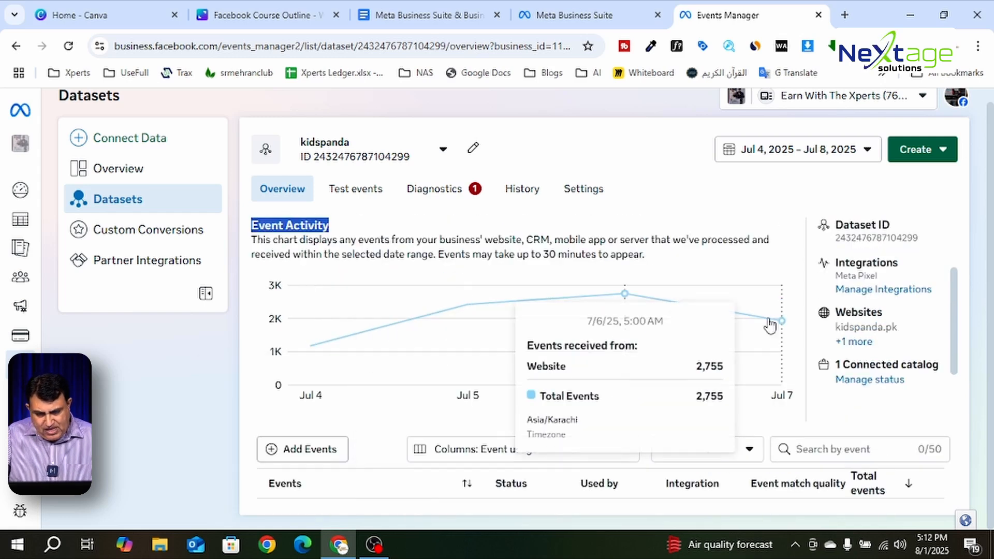
- Review the kidspanda events table from PageView to Purchase, comparing each event's total and last received time
{"action": "scroll", "coordinate": [304, 348], "scroll_direction": "down", "scroll_amount": 5}
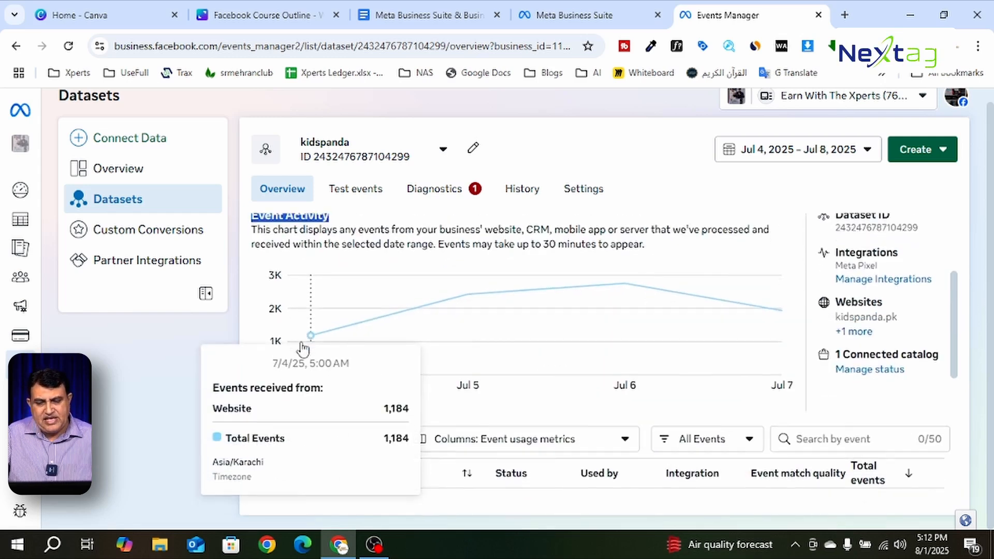
{"action": "scroll", "coordinate": [590, 422], "scroll_direction": "up", "scroll_amount": 1}
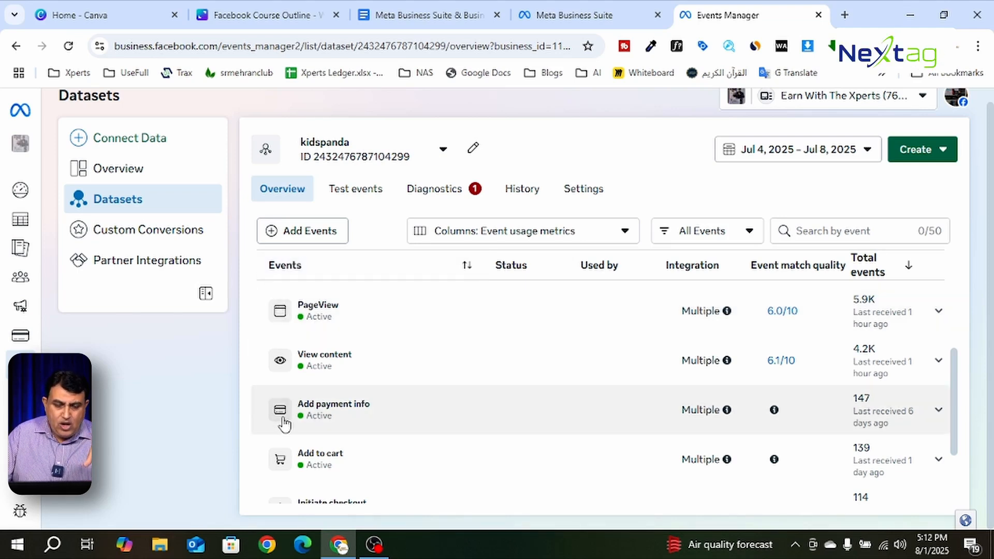
{"action": "scroll", "coordinate": [328, 366], "scroll_direction": "up", "scroll_amount": 1}
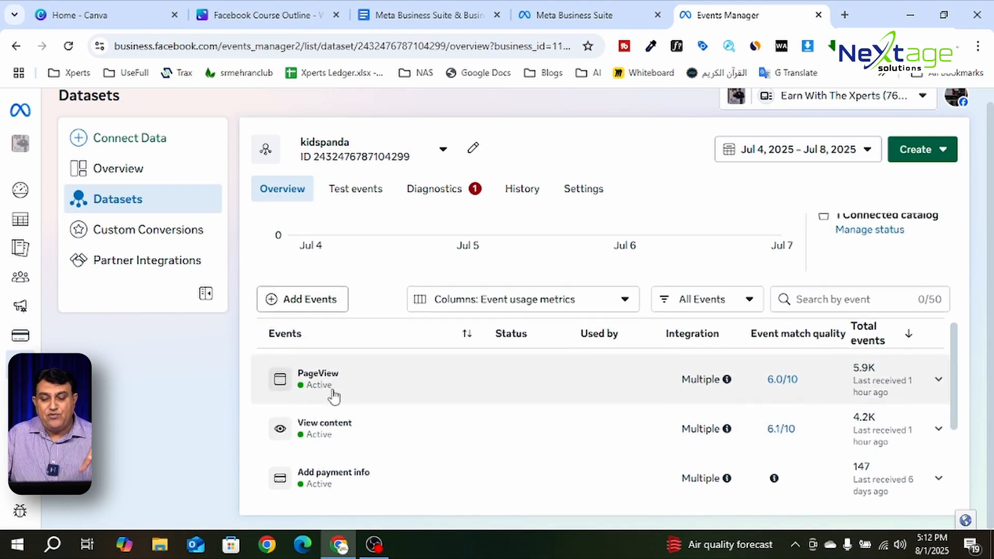
{"action": "scroll", "coordinate": [333, 396], "scroll_direction": "down", "scroll_amount": 1}
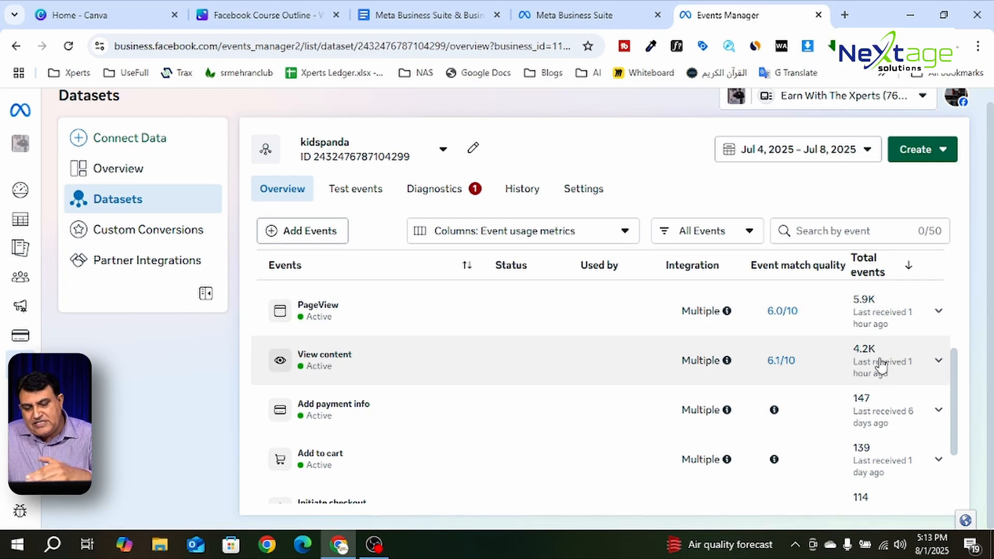
{"action": "scroll", "coordinate": [882, 364], "scroll_direction": "down", "scroll_amount": 3}
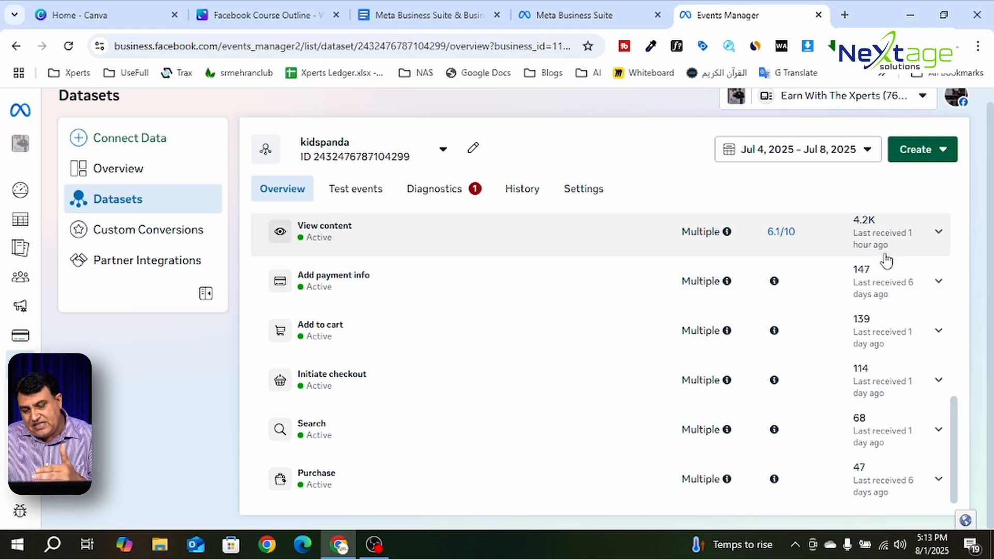
{"action": "scroll", "coordinate": [885, 259], "scroll_direction": "up", "scroll_amount": 2}
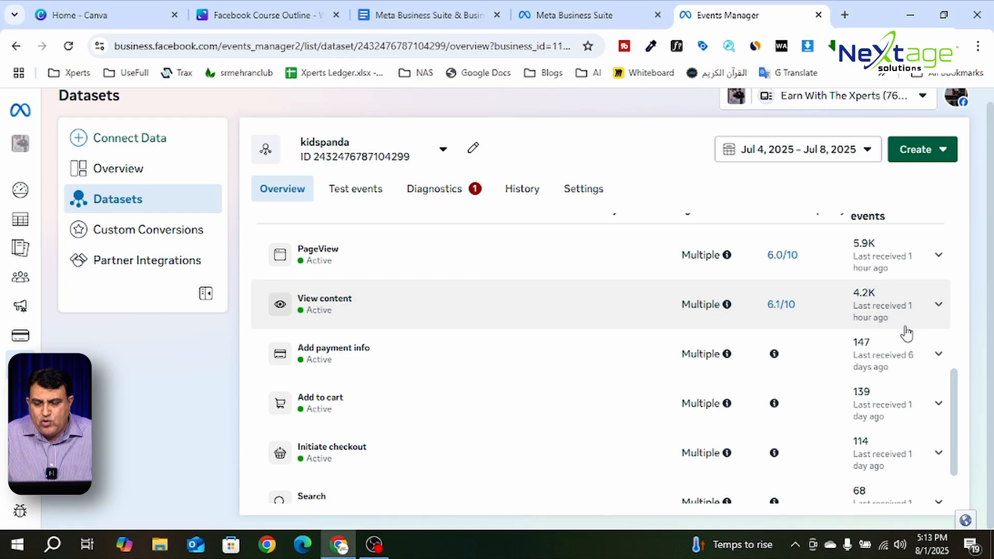
- Look over the remaining kidspanda events down to Purchase and return to the upper part of the dataset overview
{"action": "scroll", "coordinate": [901, 334], "scroll_direction": "down", "scroll_amount": 2}
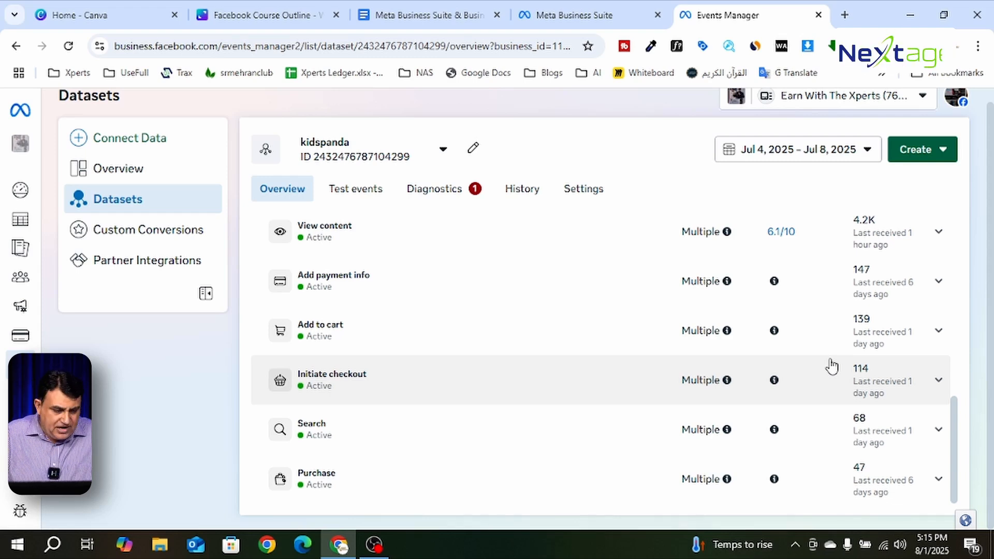
{"action": "scroll", "coordinate": [647, 279], "scroll_direction": "up", "scroll_amount": 4}
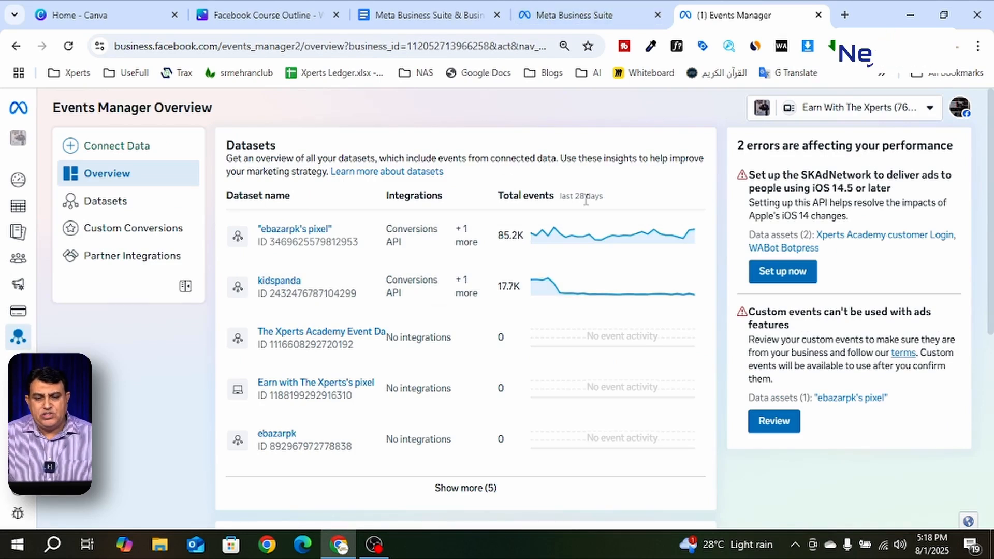
- Return to the Datasets & pixels settings of the business portfolio and start creating a new dataset
{"action": "left_click", "coordinate": [555, 6]}
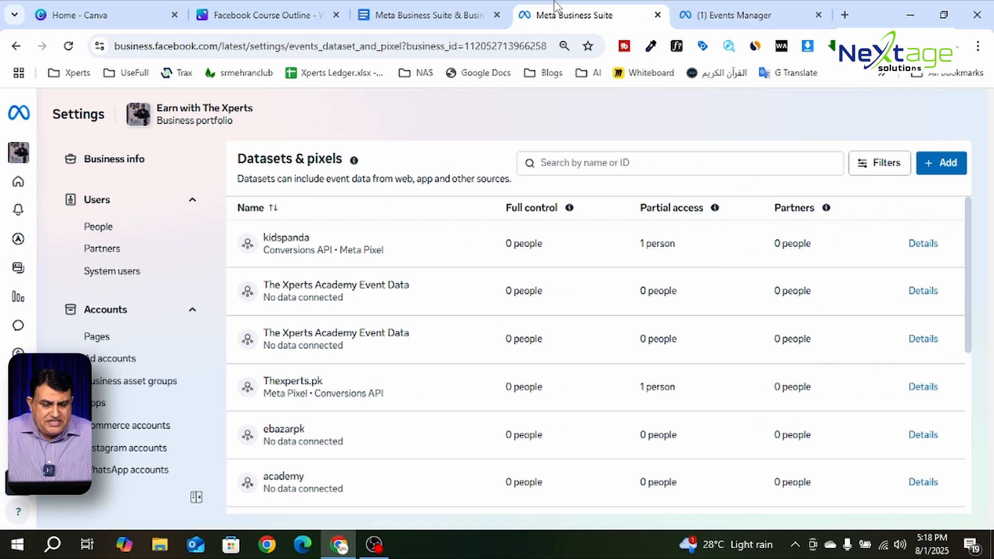
{"action": "left_click", "coordinate": [641, 164]}
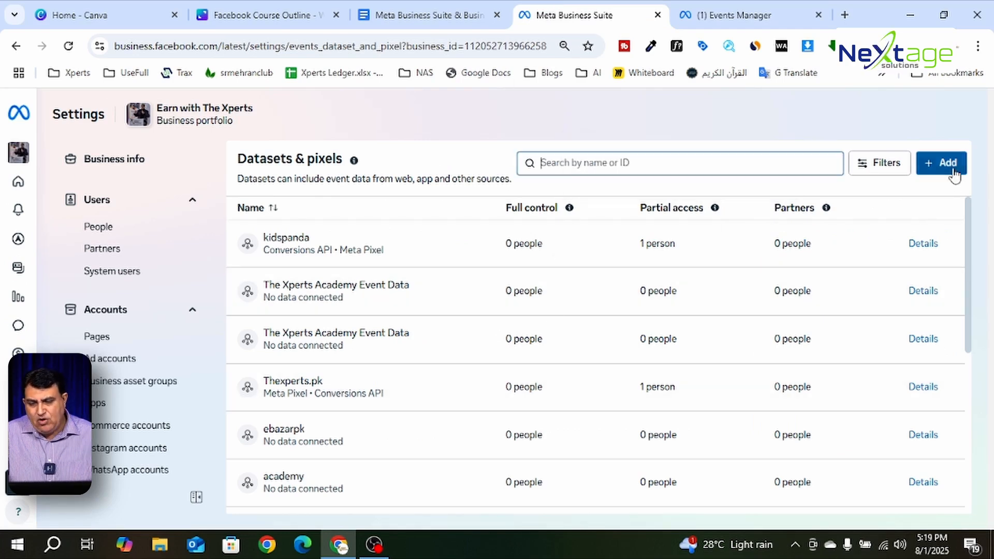
{"action": "left_click", "coordinate": [949, 164]}
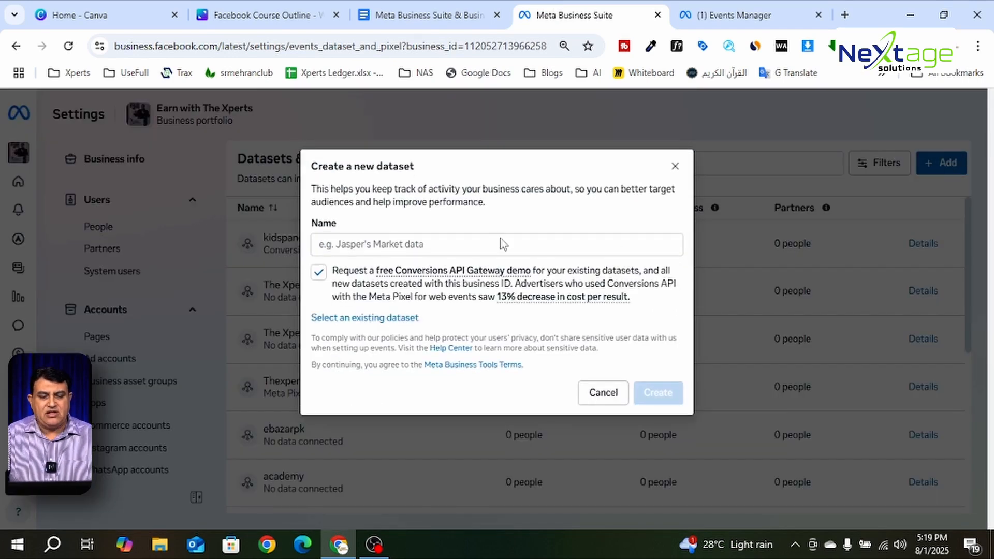
- Name the new dataset "Xperts Digital Mrketing" and create it with the free Conversions API Gateway demo request enabled
{"action": "left_click", "coordinate": [493, 242]}
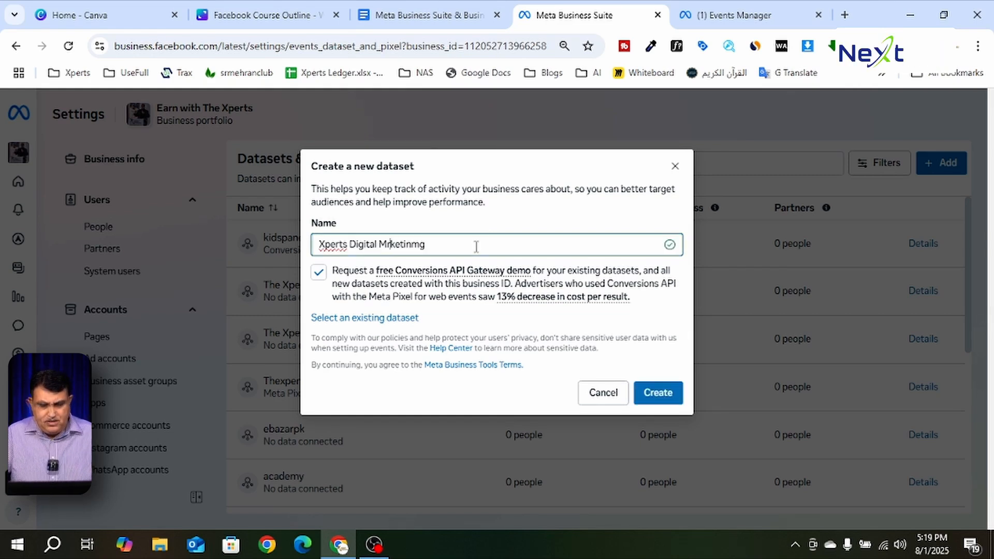
{"action": "key", "text": "Left"}
{"action": "key", "text": "Left"}
{"action": "key", "text": "Left"}
{"action": "key", "text": "Left"}
{"action": "key", "text": "Right"}
{"action": "key", "text": "Right"}
{"action": "key", "text": "Right"}
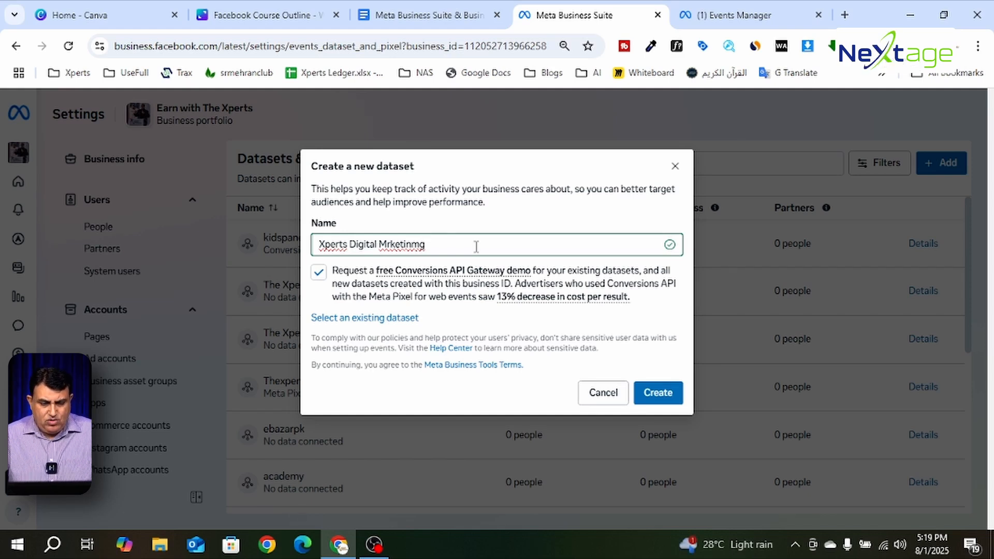
{"action": "key", "text": "BackSpace"}
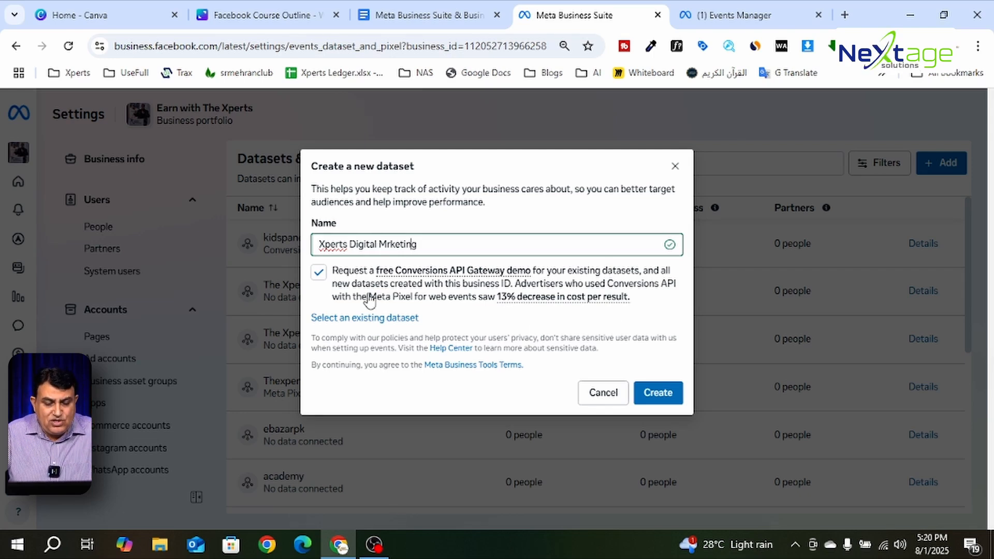
{"action": "mouse_move", "coordinate": [486, 269]}
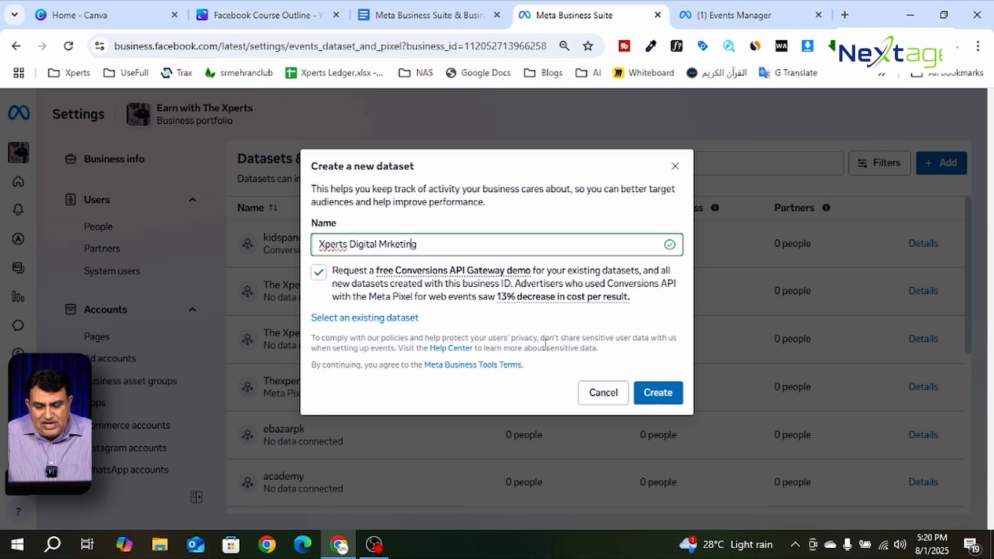
{"action": "left_click", "coordinate": [657, 398]}
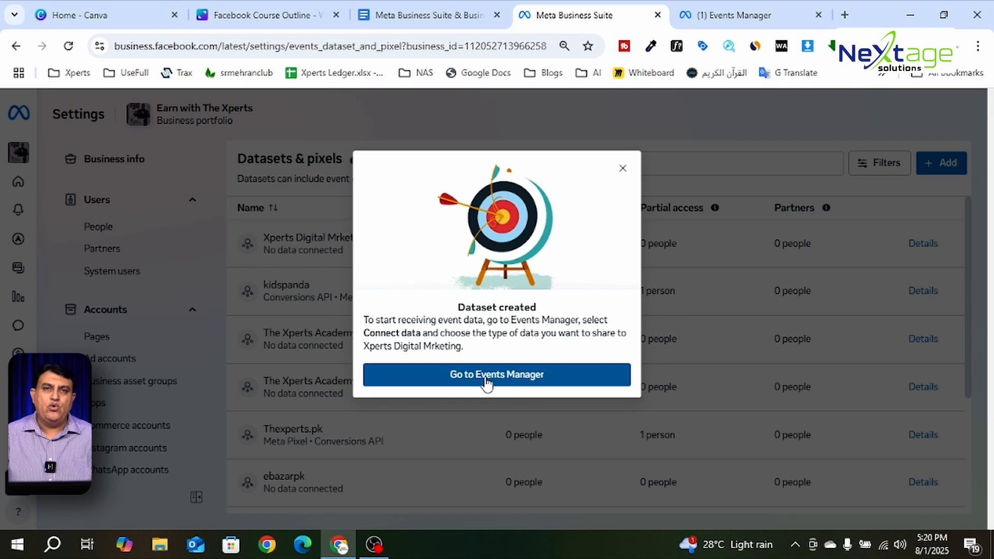
- Open the Xperts Digital Mrketing dataset in Events Manager and review its server, website and mobile app connection options
{"action": "left_click", "coordinate": [486, 375]}
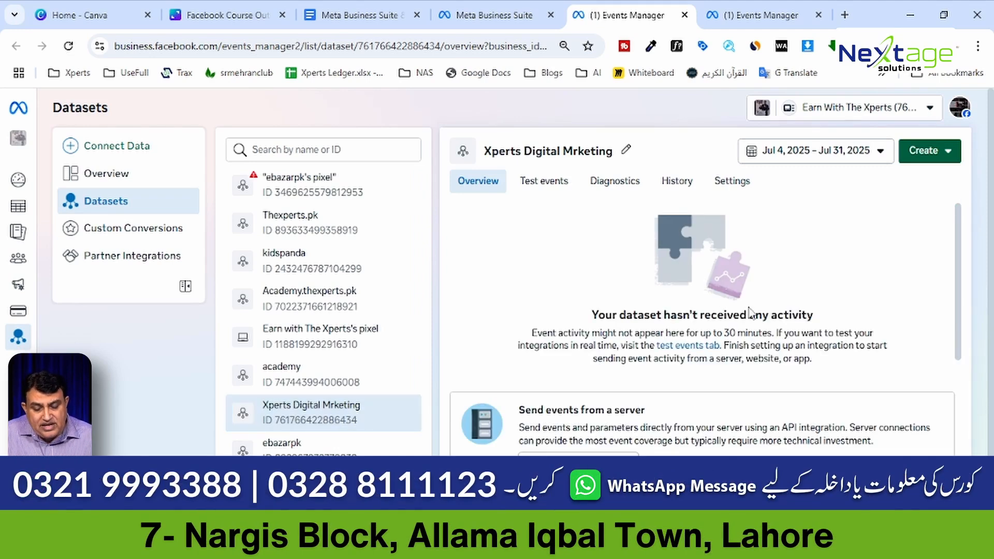
{"action": "scroll", "coordinate": [797, 336], "scroll_direction": "down", "scroll_amount": 2}
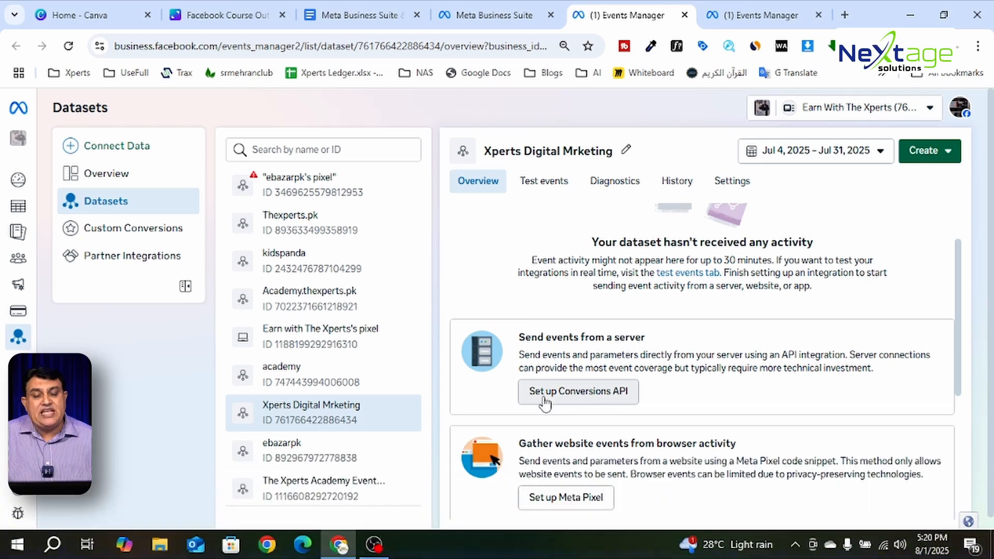
{"action": "scroll", "coordinate": [744, 353], "scroll_direction": "down", "scroll_amount": 1}
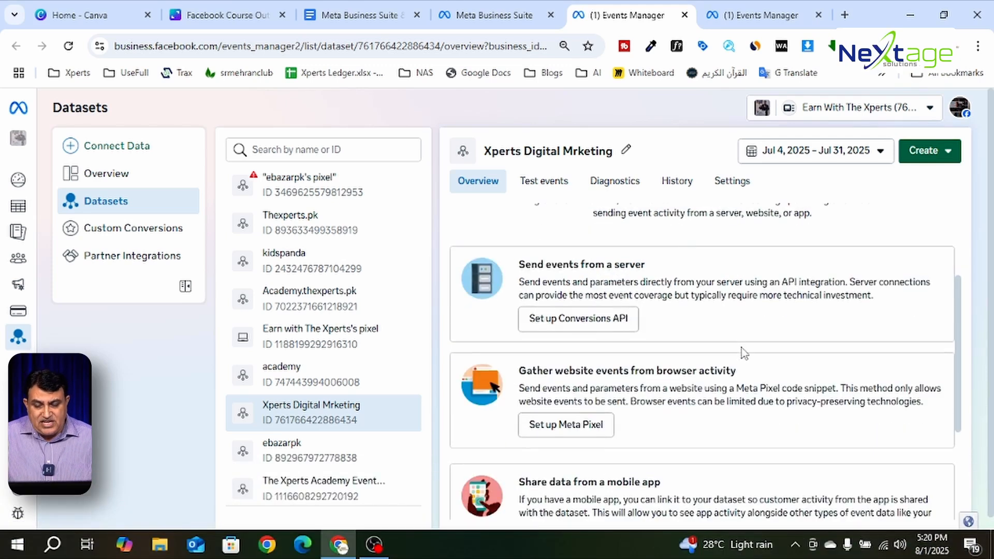
- Start the dataset's Conversions API setup, reveal the other setup methods and proceed with partner integration
{"action": "left_click", "coordinate": [616, 324]}
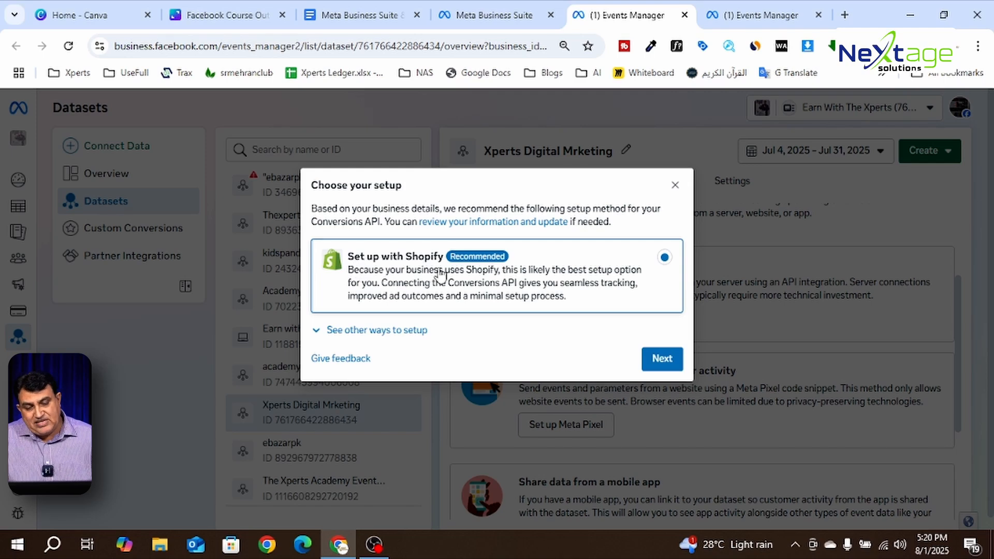
{"action": "left_click", "coordinate": [412, 330]}
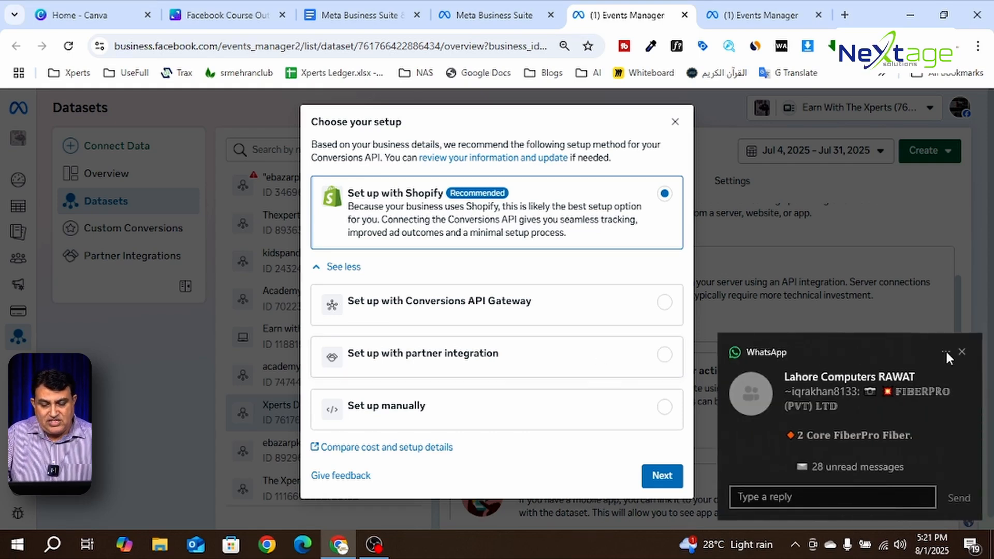
{"action": "left_click", "coordinate": [962, 351]}
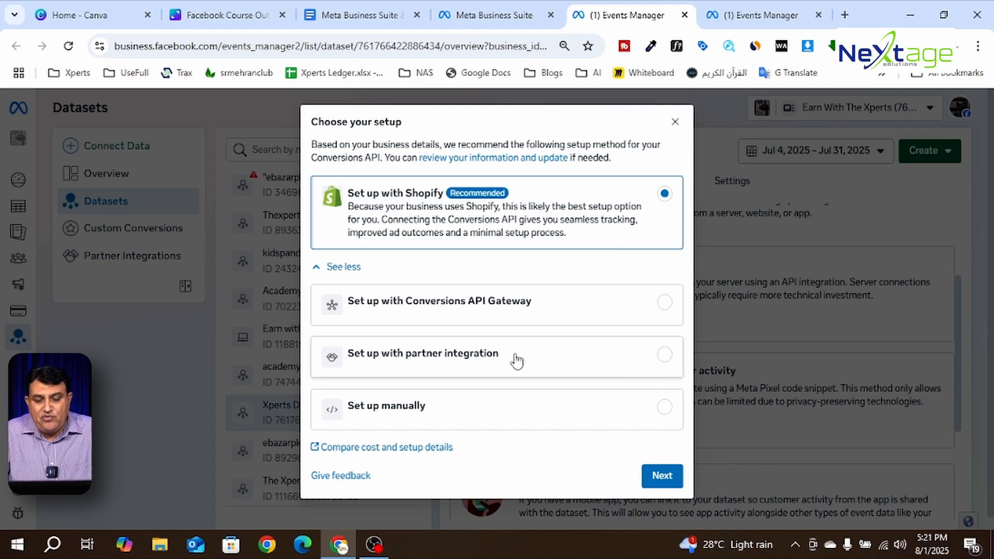
{"action": "left_click", "coordinate": [547, 365]}
{"action": "scroll", "coordinate": [585, 339], "scroll_direction": "down", "scroll_amount": 1}
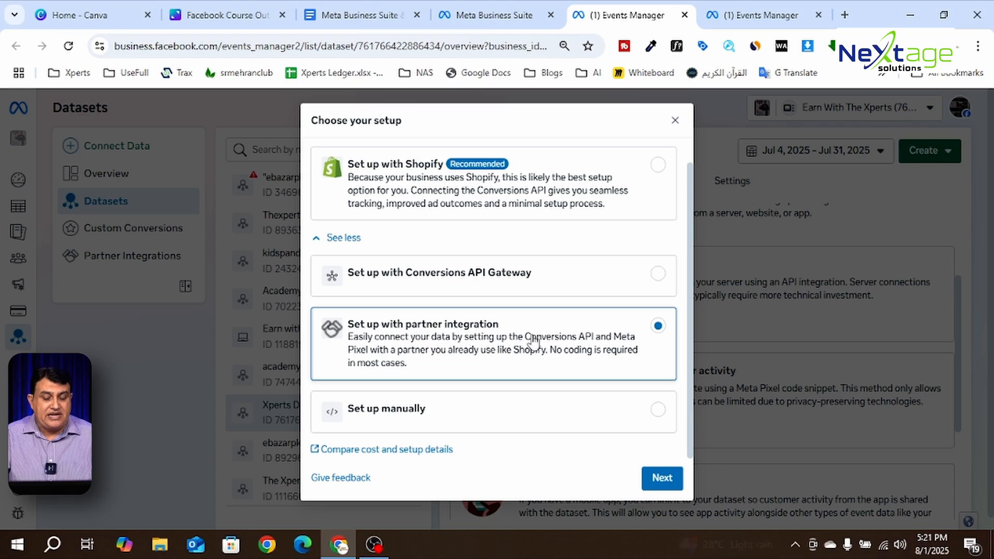
{"action": "left_click", "coordinate": [662, 477]}
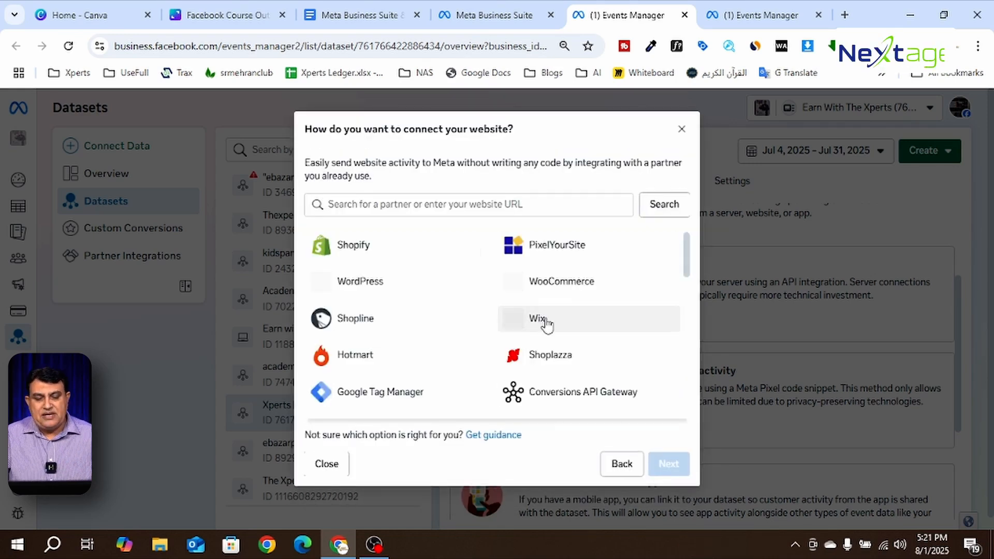
- Browse the full list of partner platforms available for connecting the website
{"action": "scroll", "coordinate": [429, 272], "scroll_direction": "down", "scroll_amount": 15}
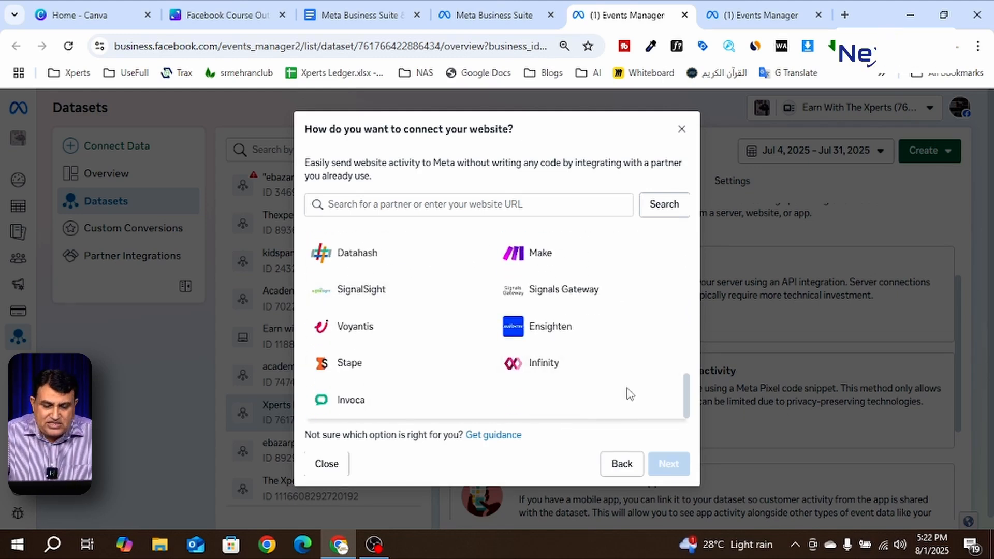
{"action": "scroll", "coordinate": [630, 395], "scroll_direction": "up", "scroll_amount": 15}
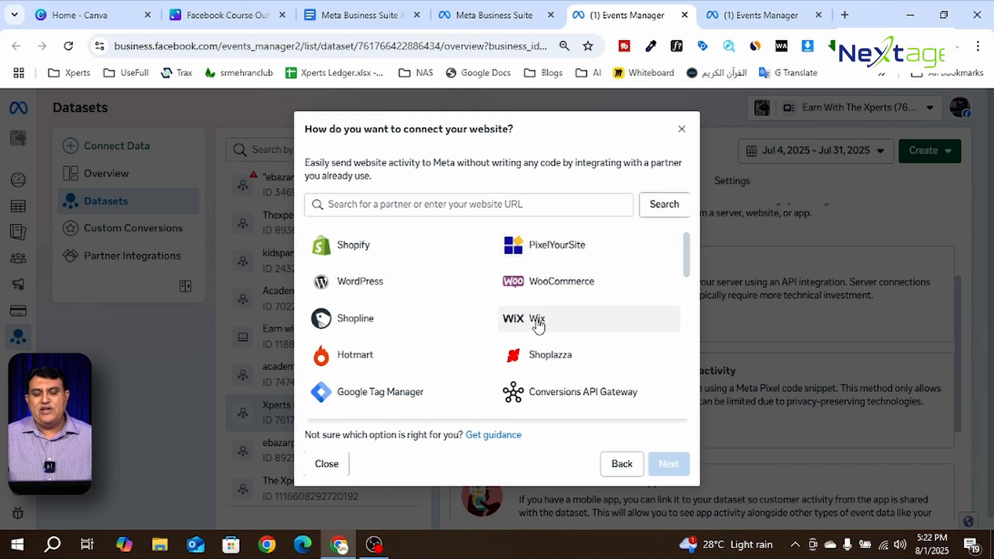
{"action": "scroll", "coordinate": [471, 290], "scroll_direction": "down", "scroll_amount": 10}
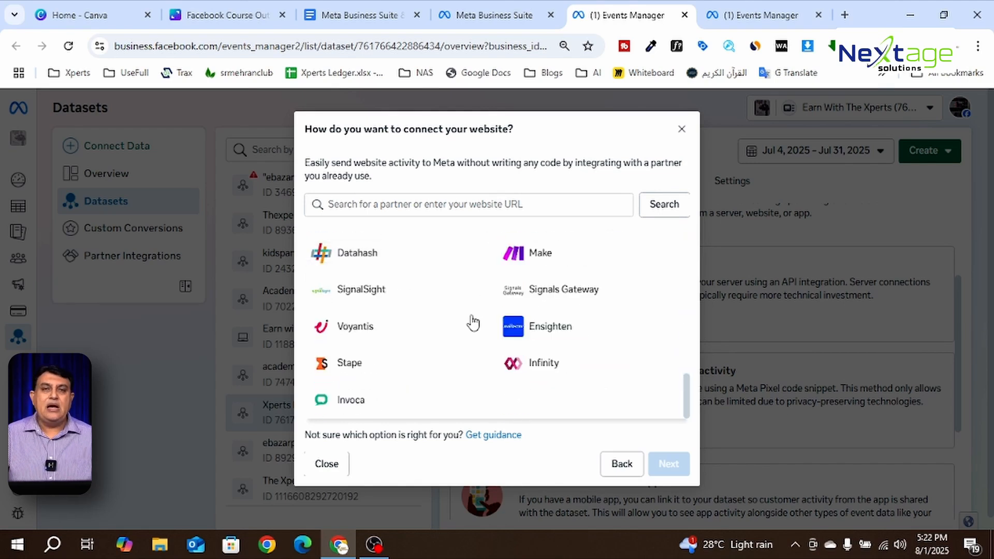
{"action": "scroll", "coordinate": [460, 356], "scroll_direction": "up", "scroll_amount": 10}
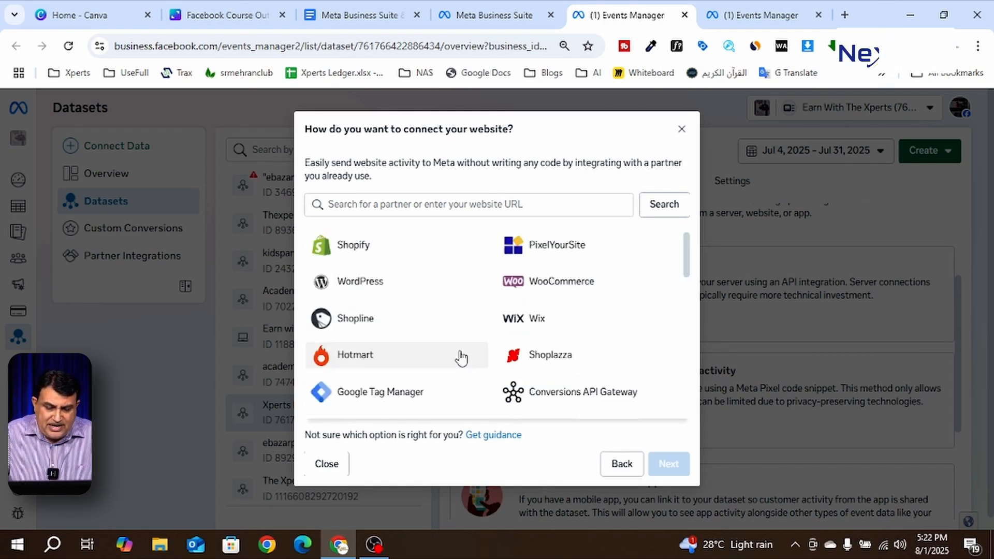
{"action": "scroll", "coordinate": [606, 293], "scroll_direction": "down", "scroll_amount": 3}
{"action": "scroll", "coordinate": [585, 331], "scroll_direction": "up", "scroll_amount": 3}
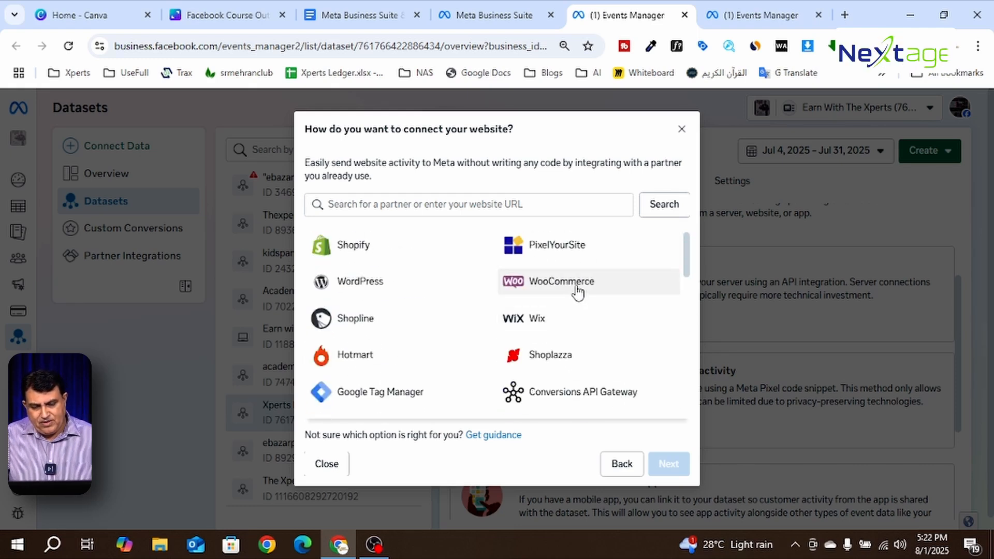
- Choose WooCommerce as the partner, view its plugin connection stages and close the setup without downloading the plugin
{"action": "left_click", "coordinate": [577, 293]}
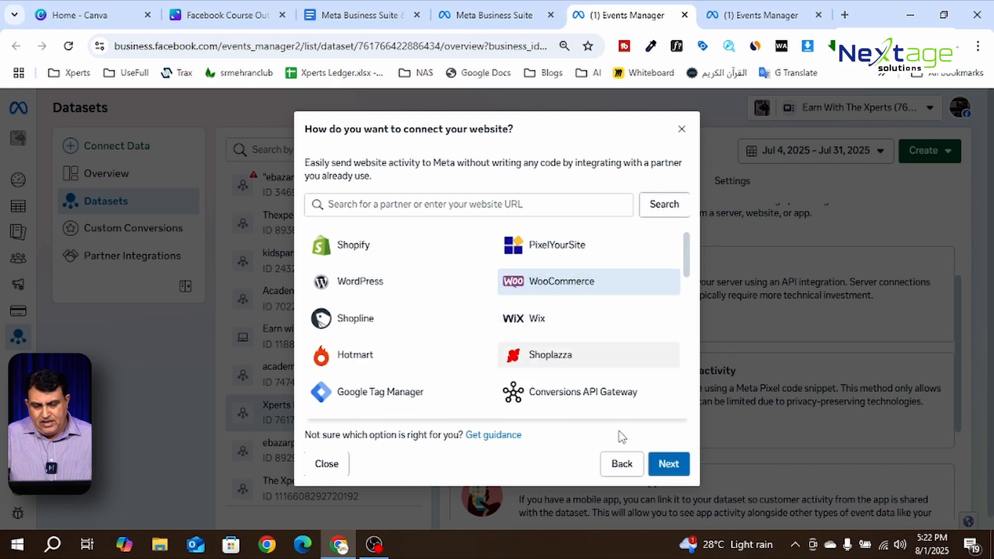
{"action": "left_click", "coordinate": [667, 465]}
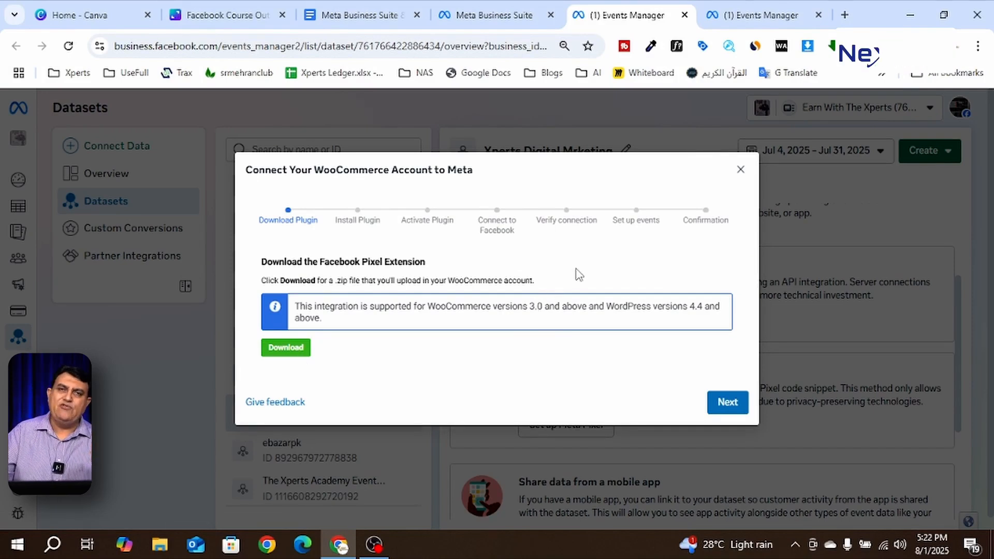
{"action": "left_click", "coordinate": [740, 169]}
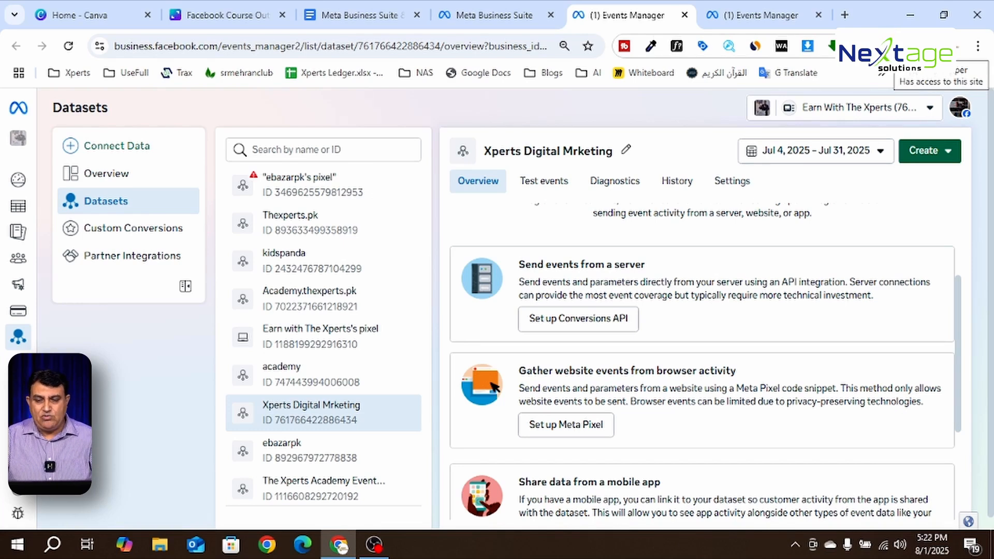
- Open kidspanda.pk in a new browser tab and inspect its home page with Meta Pixel Helper
{"action": "left_click", "coordinate": [844, 15]}
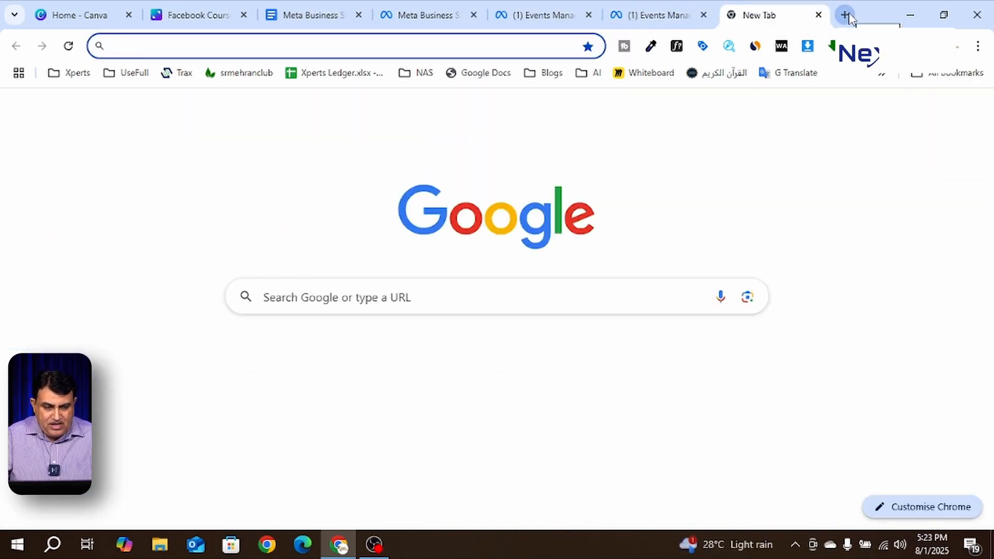
{"action": "type", "text": "kidspanda.pk"}
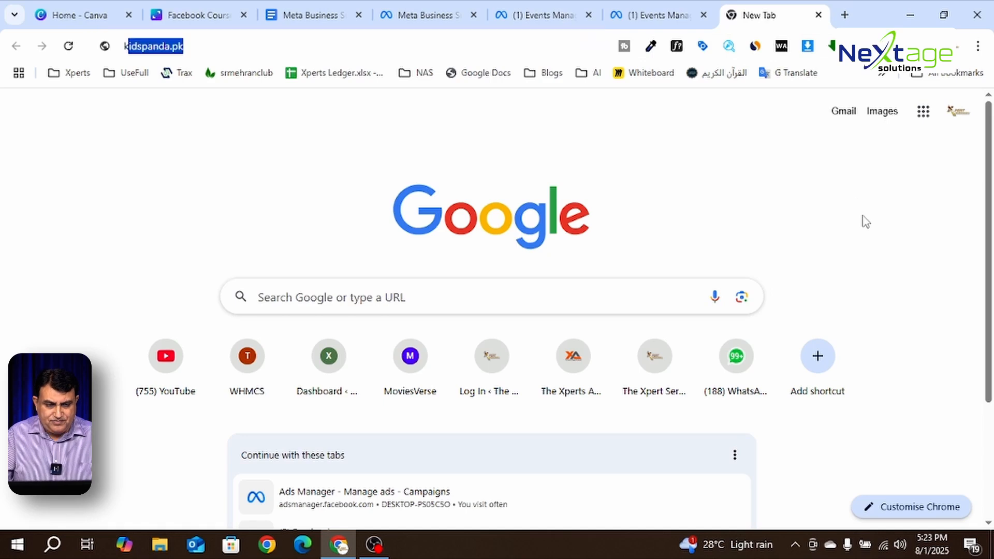
{"action": "key", "text": "Return"}
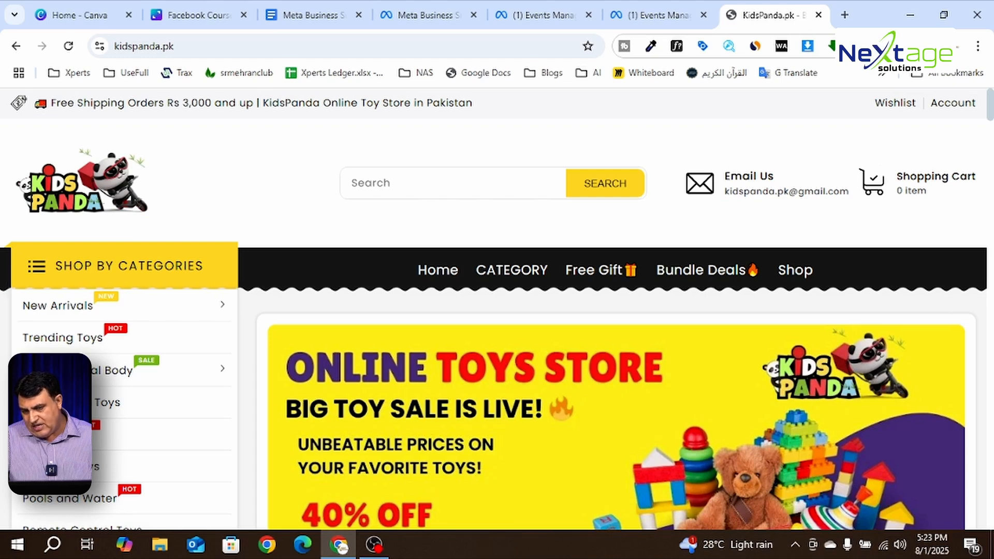
{"action": "left_click", "coordinate": [886, 46]}
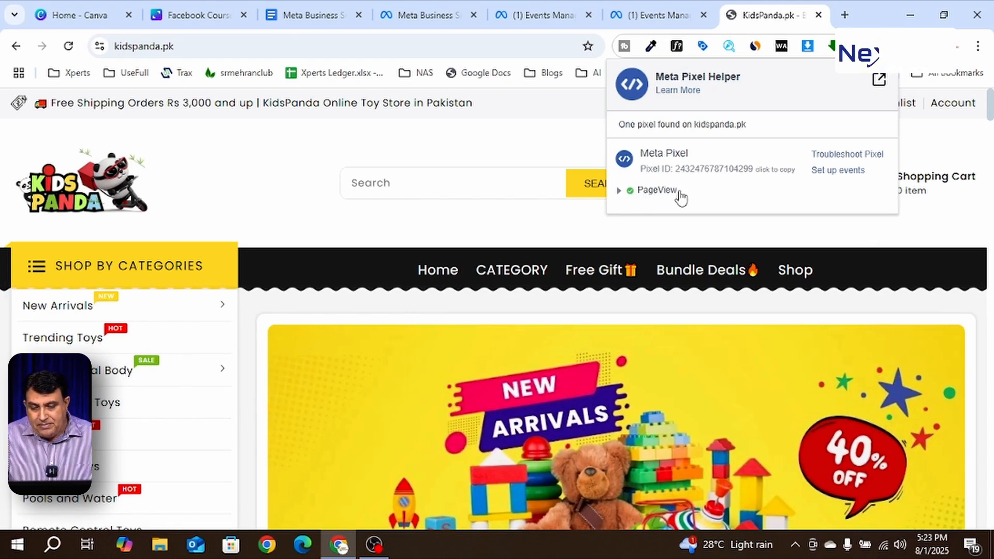
- Open the Swimming Pool collection from the store's home page and check its pixel events with Meta Pixel Helper
{"action": "scroll", "coordinate": [432, 253], "scroll_direction": "down", "scroll_amount": 15}
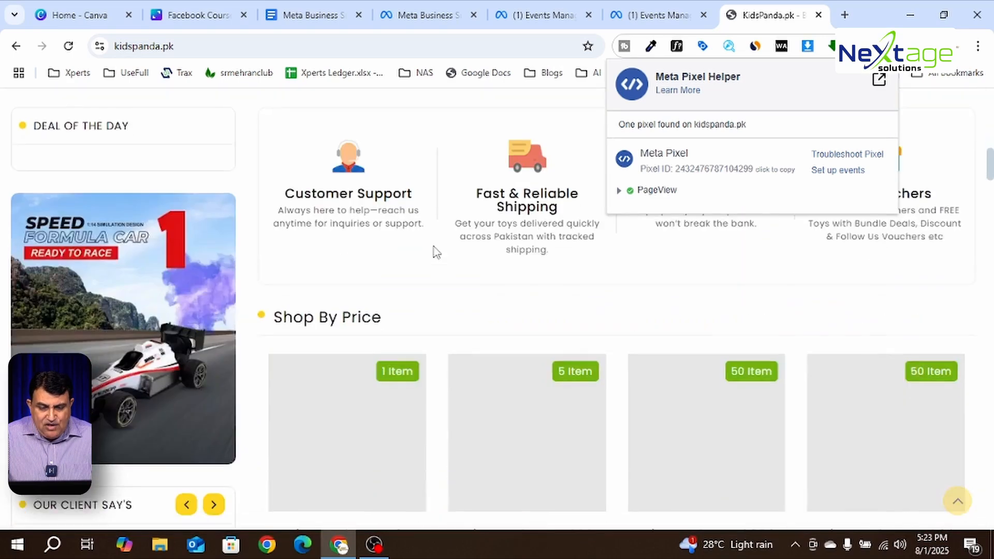
{"action": "scroll", "coordinate": [437, 257], "scroll_direction": "up", "scroll_amount": 10}
{"action": "scroll", "coordinate": [492, 288], "scroll_direction": "down", "scroll_amount": 3}
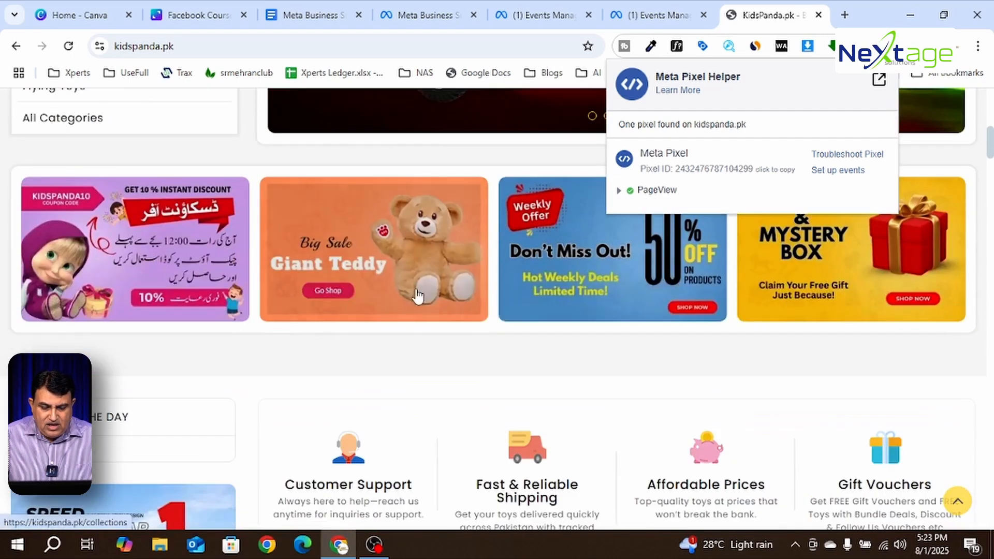
{"action": "scroll", "coordinate": [528, 358], "scroll_direction": "down", "scroll_amount": 8}
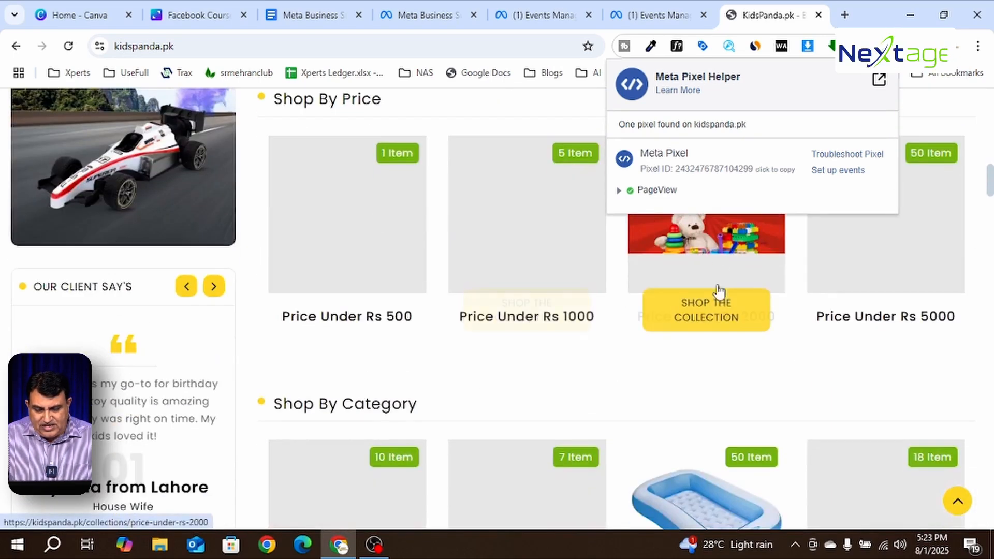
{"action": "scroll", "coordinate": [719, 254], "scroll_direction": "down", "scroll_amount": 4}
{"action": "left_click", "coordinate": [532, 312]}
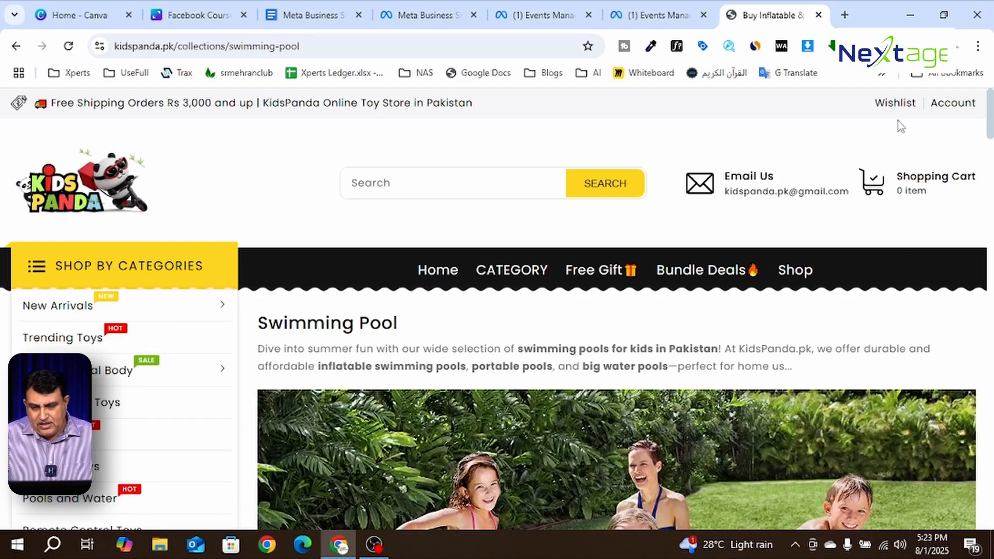
{"action": "left_click", "coordinate": [886, 46]}
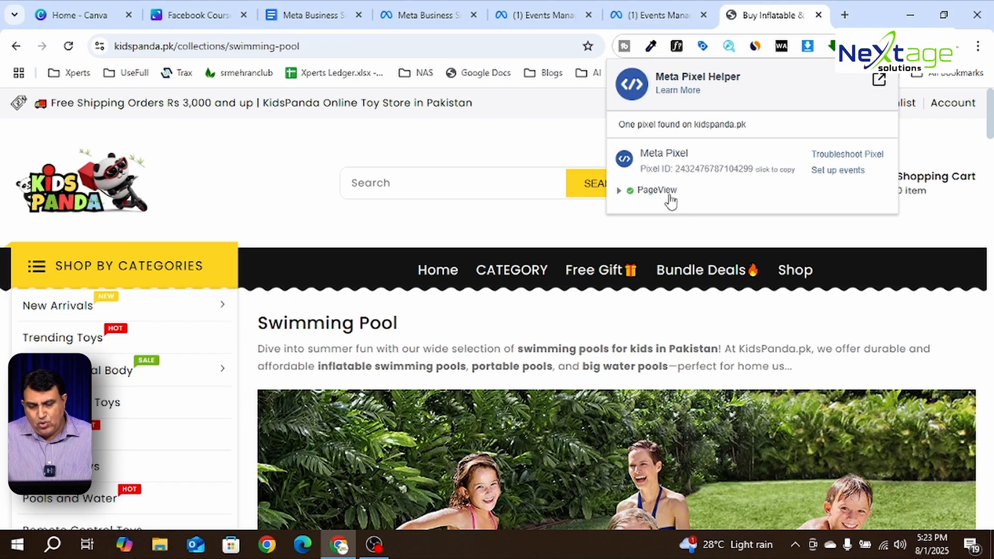
- Open the INTEX Rectangular Baby Pool product from the Swimming Pool collection and check its page with Meta Pixel Helper
{"action": "scroll", "coordinate": [558, 341], "scroll_direction": "down", "scroll_amount": 2}
{"action": "scroll", "coordinate": [557, 337], "scroll_direction": "down", "scroll_amount": 10}
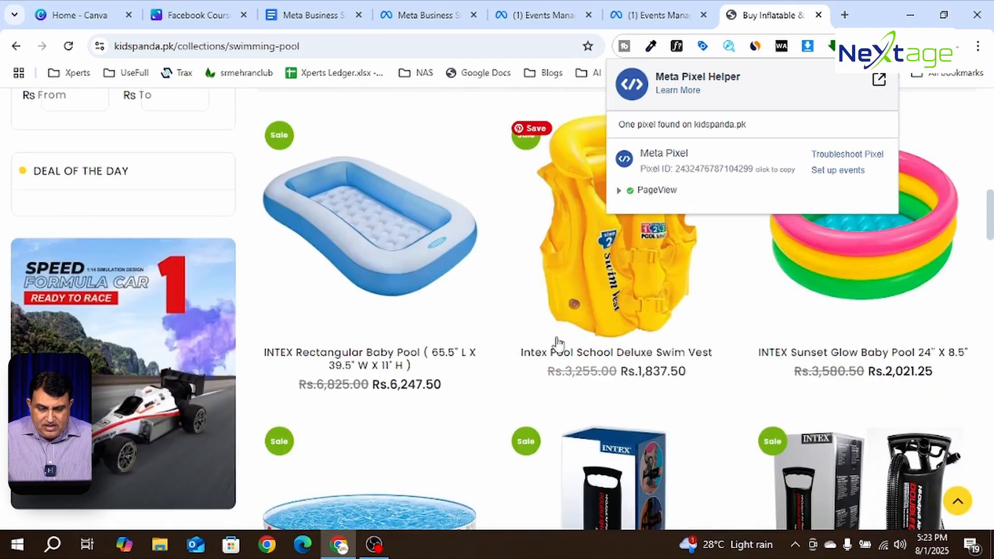
{"action": "left_click", "coordinate": [364, 234]}
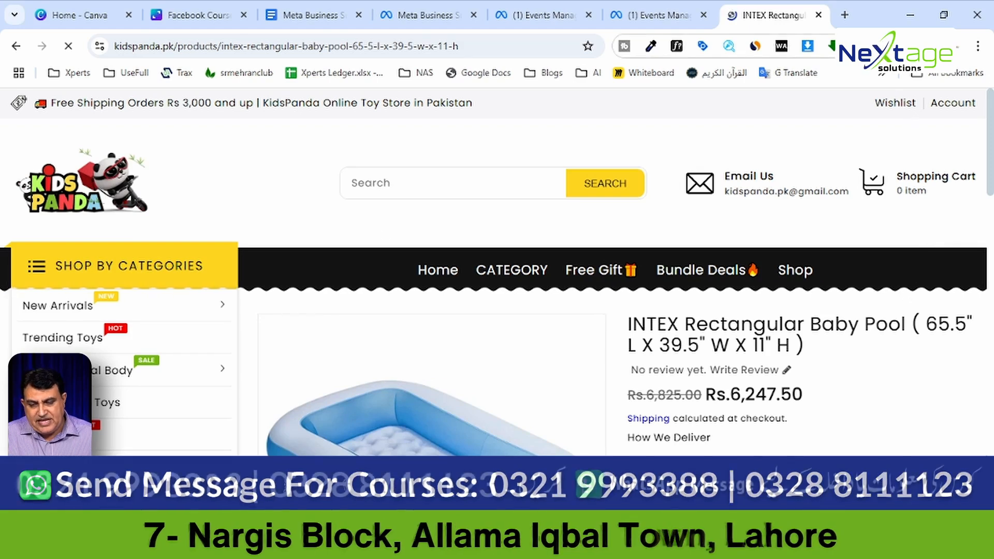
{"action": "left_click", "coordinate": [886, 47]}
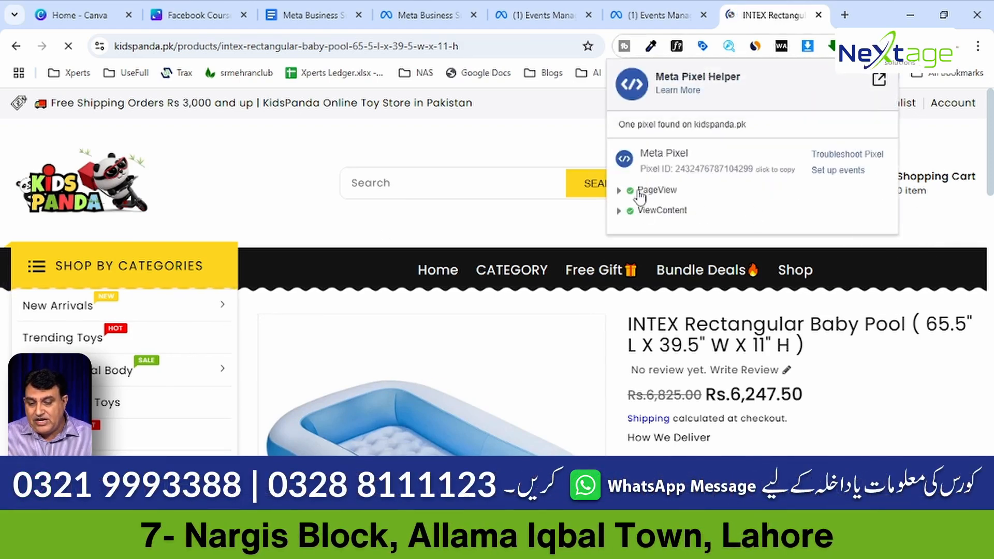
- Examine the details of the product page's PageView event and the parameters sent with its ViewContent event
{"action": "left_click", "coordinate": [625, 192]}
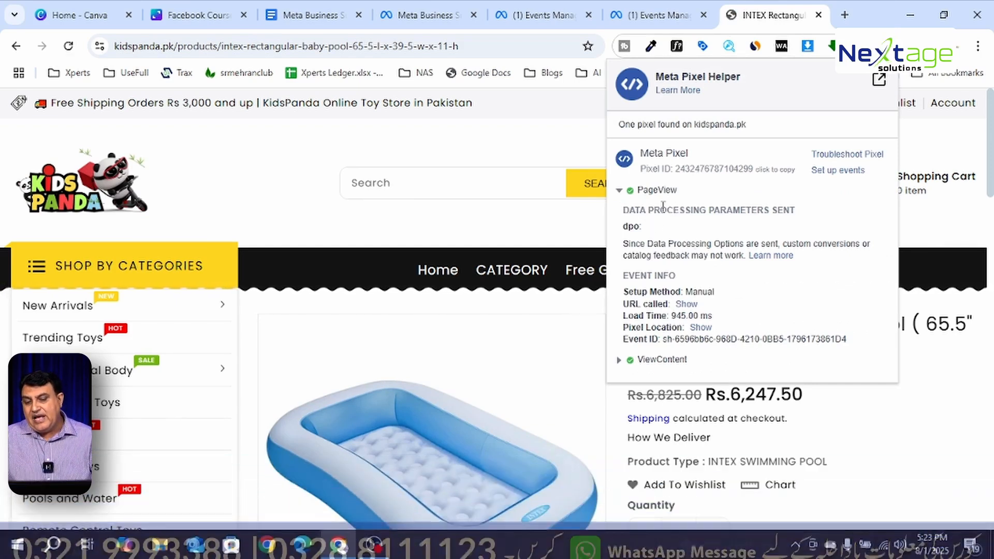
{"action": "left_click", "coordinate": [619, 193]}
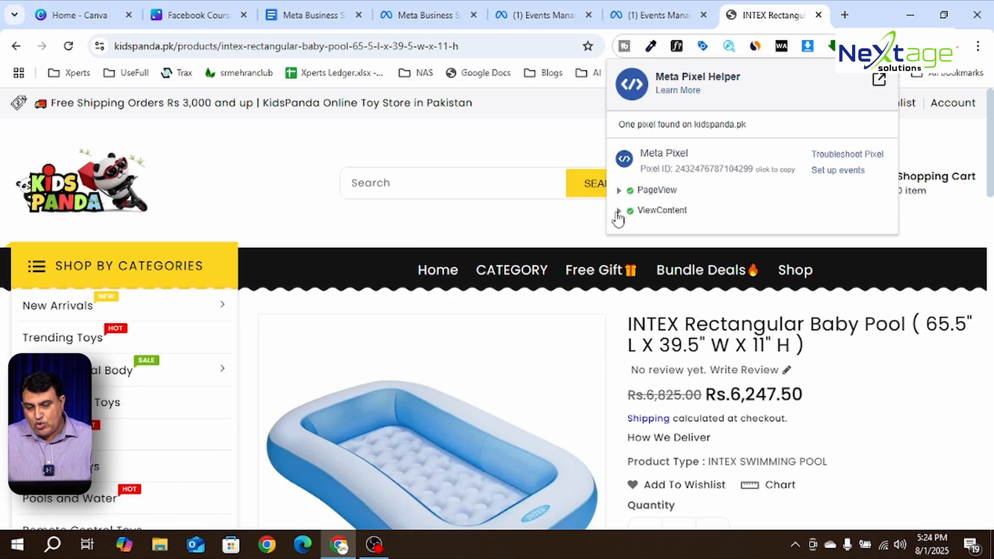
{"action": "left_click", "coordinate": [620, 212]}
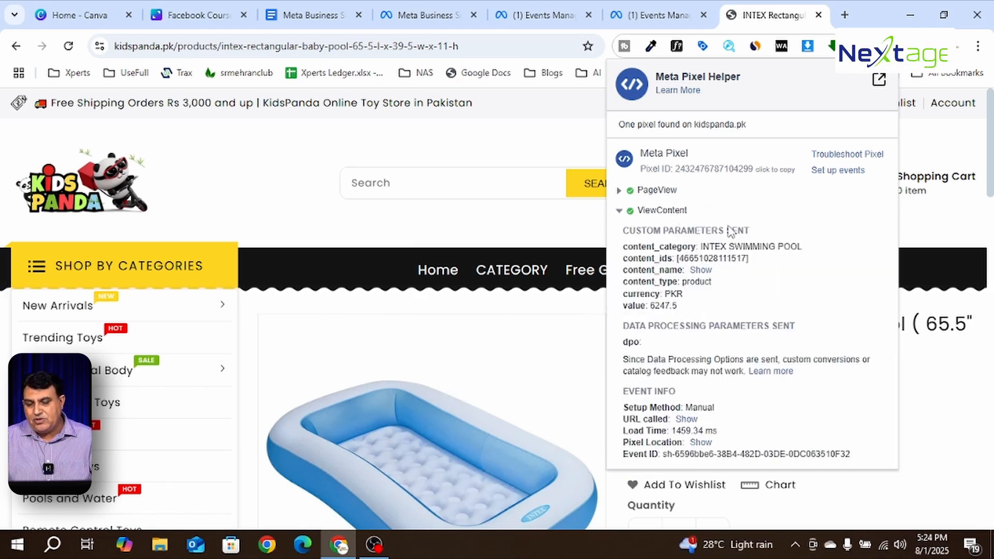
- Add the INTEX Rectangular Baby Pool to the shopping cart and review the pixel events fired in Meta Pixel Helper
{"action": "scroll", "coordinate": [548, 339], "scroll_direction": "down", "scroll_amount": 6}
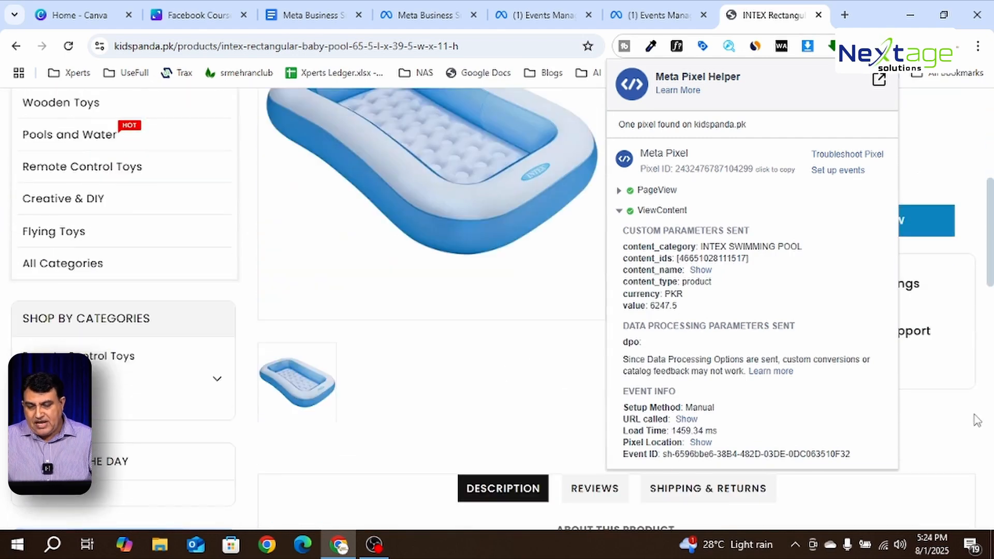
{"action": "left_click", "coordinate": [963, 435]}
{"action": "left_click", "coordinate": [739, 232]}
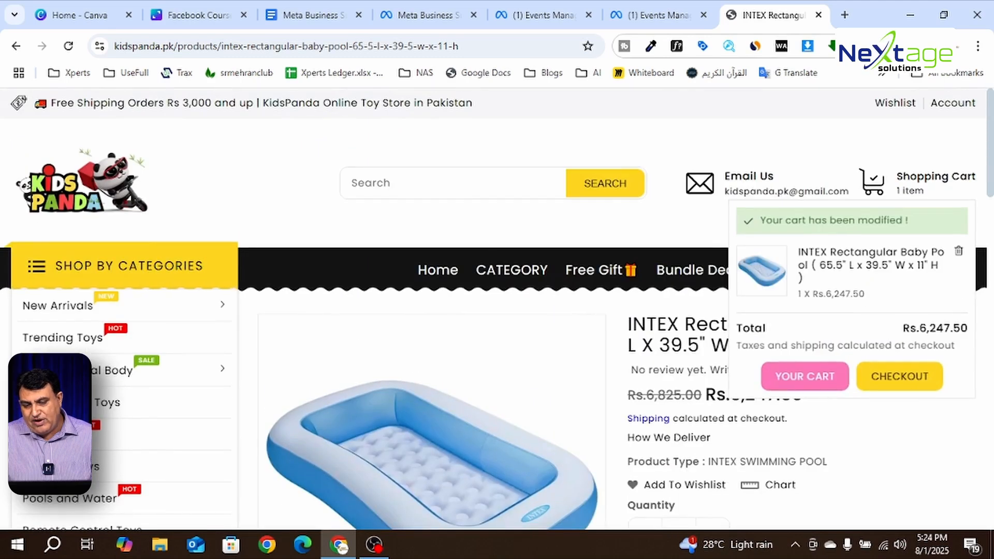
{"action": "left_click", "coordinate": [886, 46]}
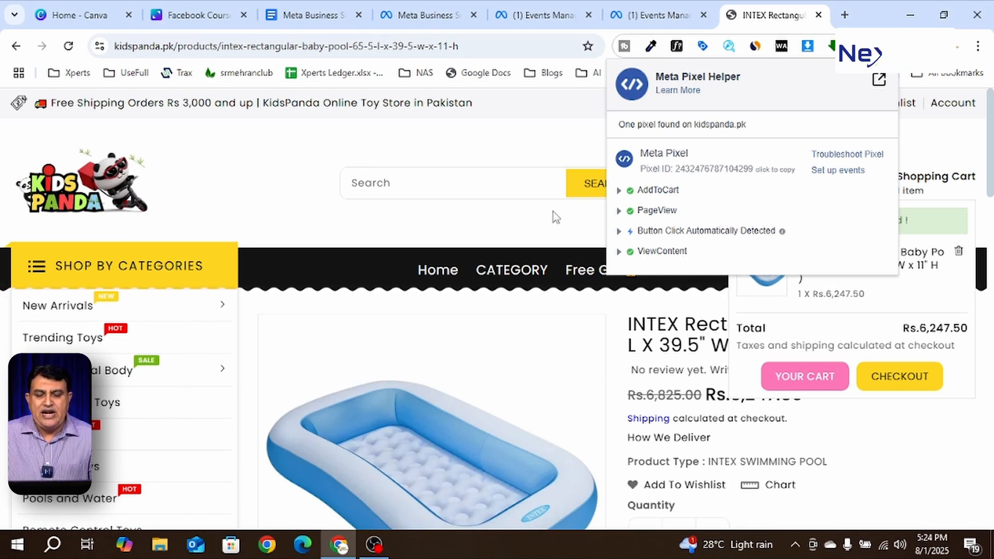
{"action": "left_click", "coordinate": [502, 228]}
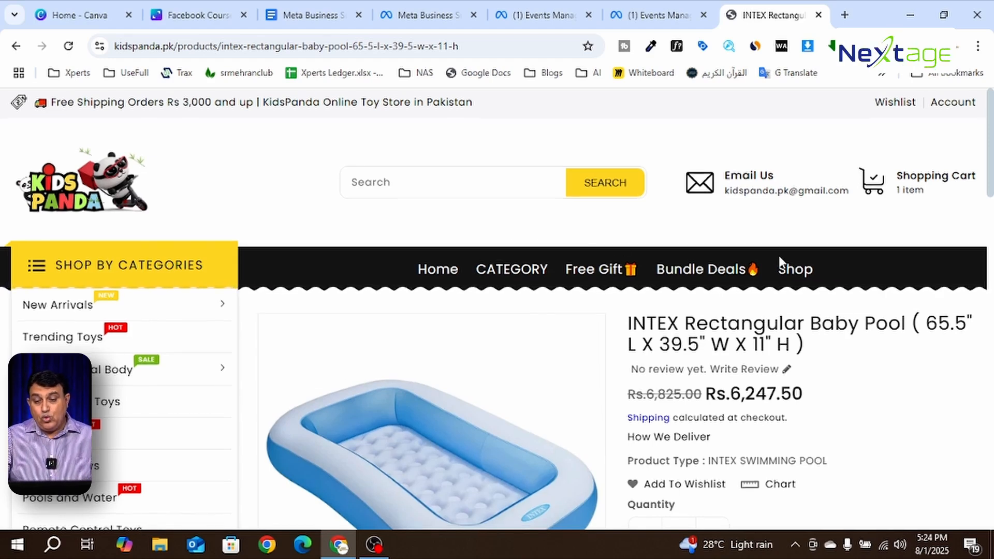
{"action": "scroll", "coordinate": [827, 269], "scroll_direction": "down", "scroll_amount": 5}
{"action": "scroll", "coordinate": [827, 270], "scroll_direction": "up", "scroll_amount": 5}
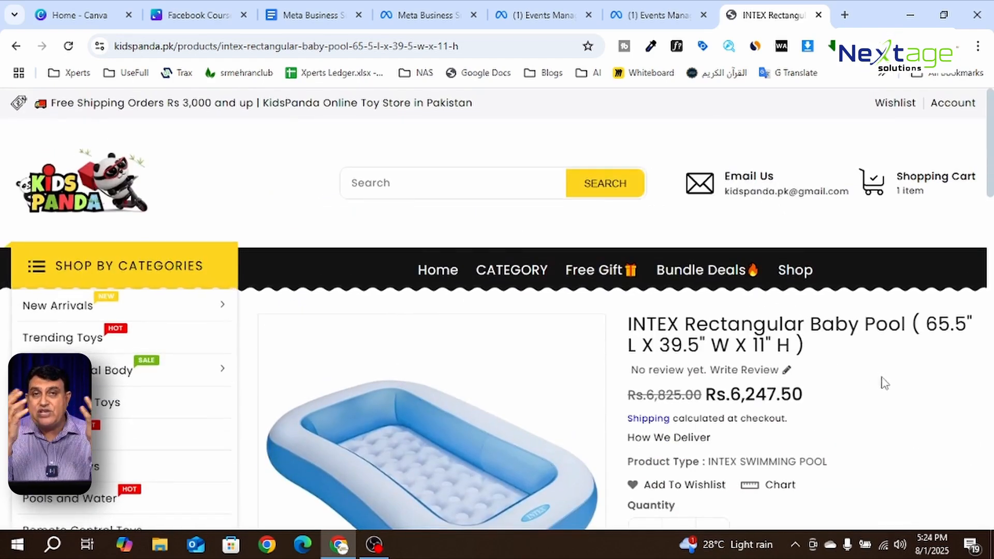